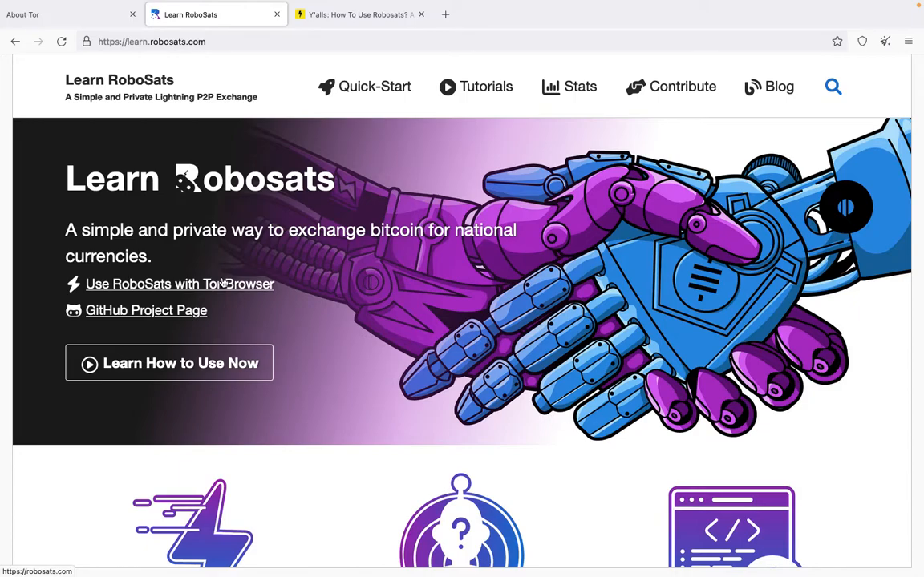
Step: Read through the introduction and setup requirements of the Y'alls article on how to use RoboSats
left_click(359, 15)
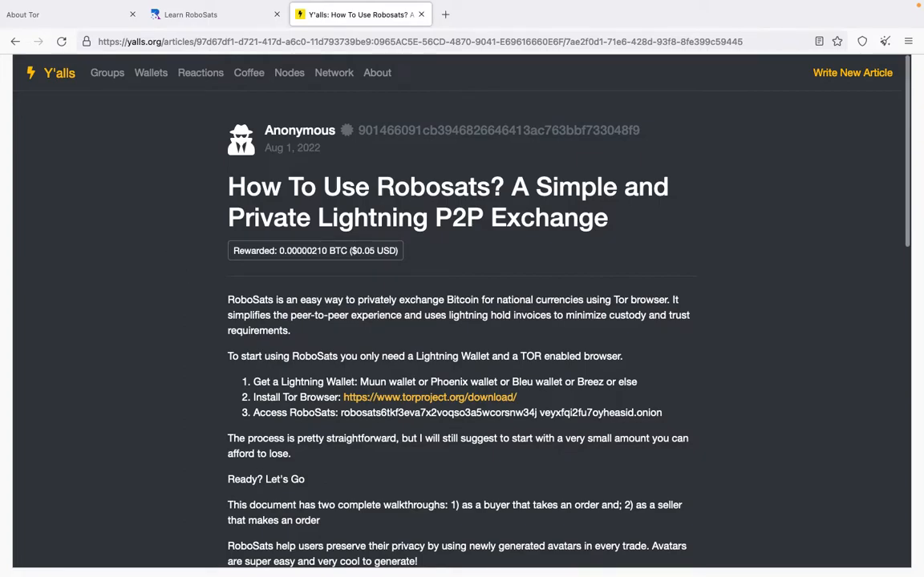
scroll(184, 258, "down", 2)
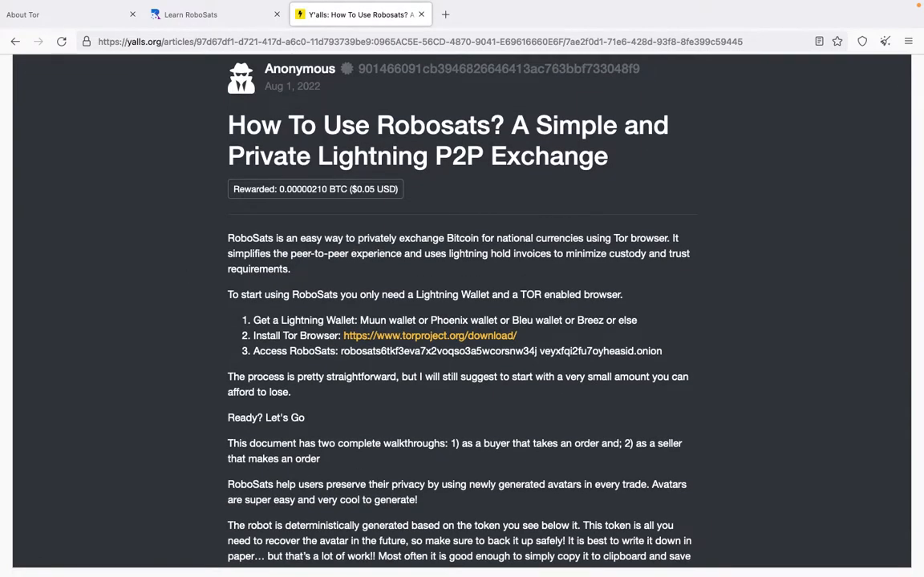
scroll(462, 321, "down", 2)
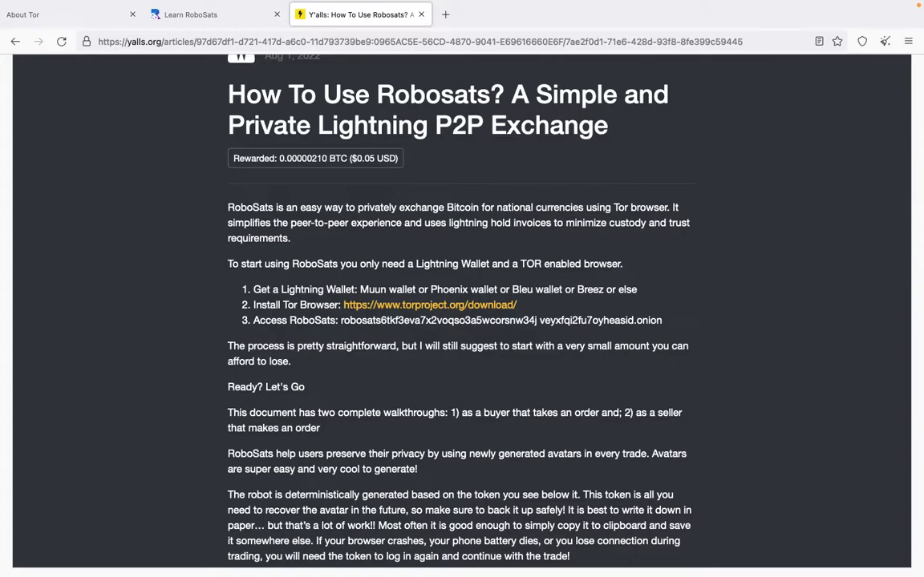
scroll(462, 321, "up", 3)
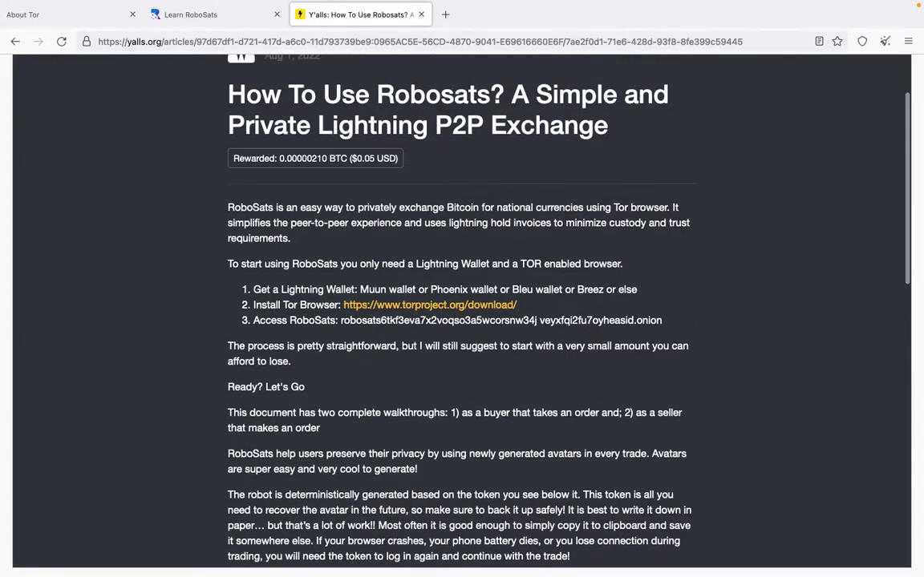
scroll(462, 321, "up", 1)
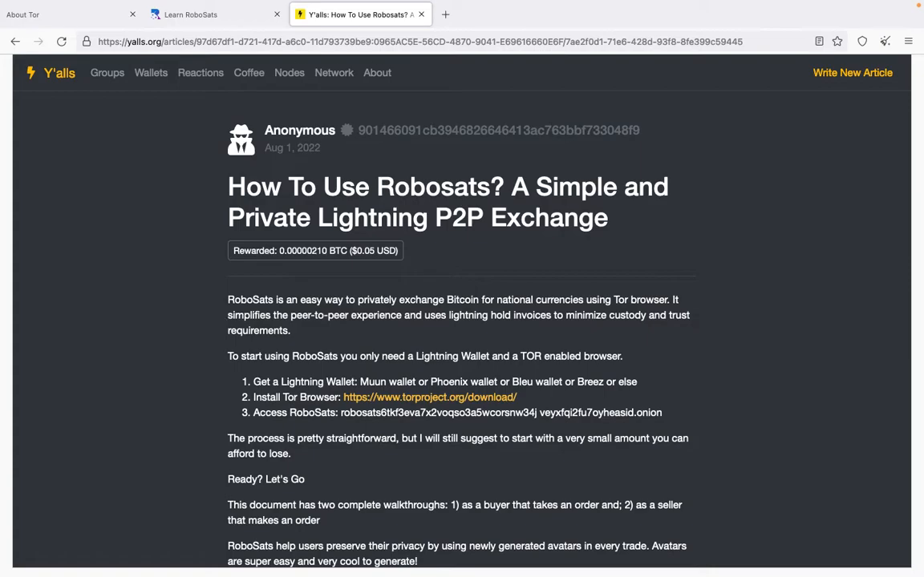
scroll(241, 309, "down", 3)
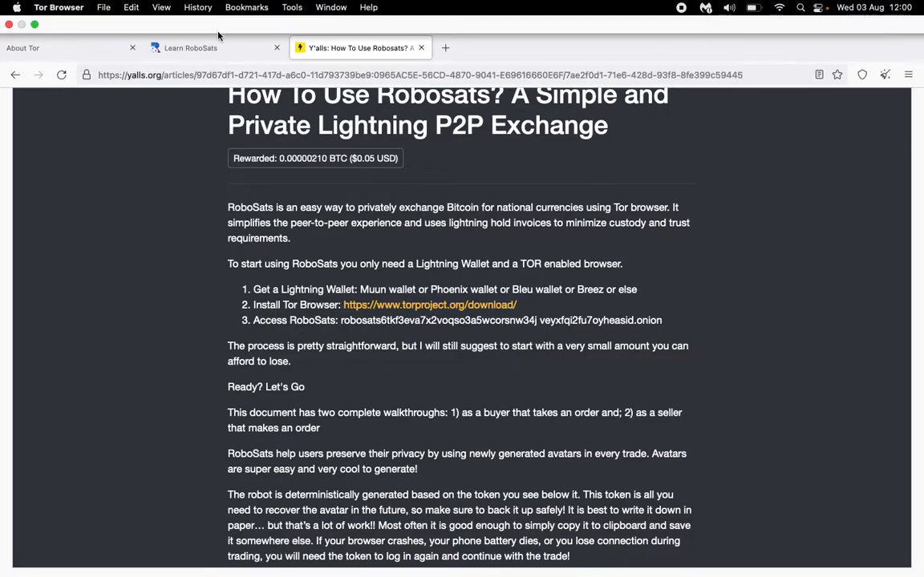
Step: Open the Quick Start guide on the Learn RoboSats site and view its linked Tor Browser download page
left_click(215, 48)
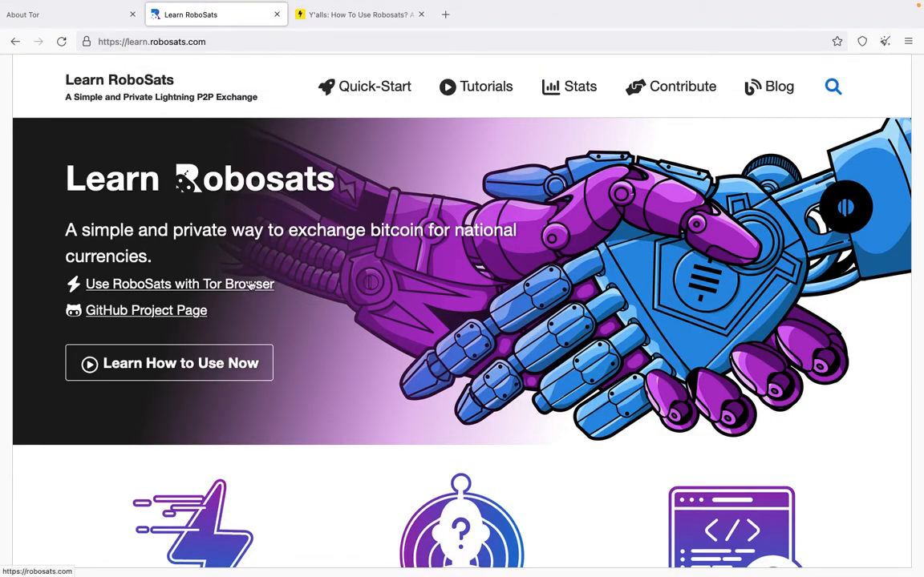
left_click(251, 286)
left_click(393, 87)
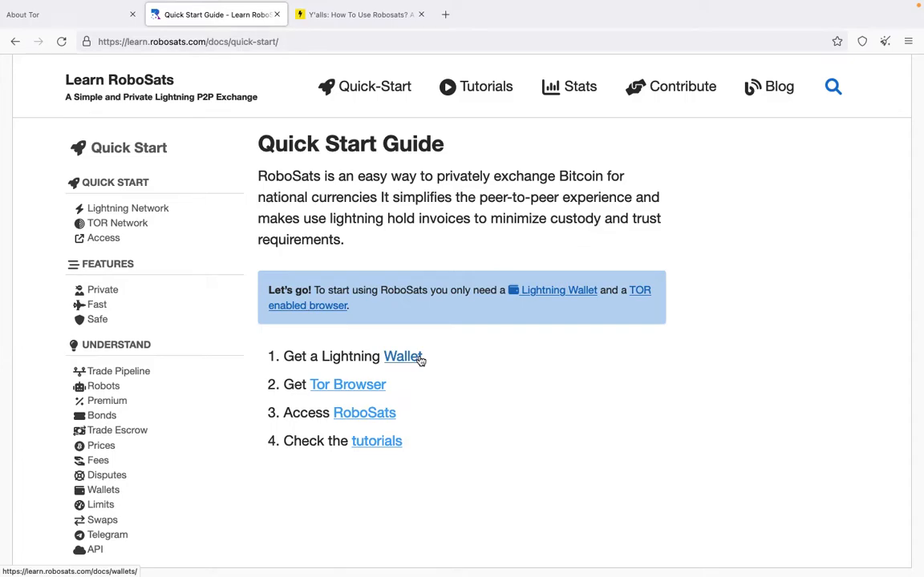
left_click(350, 392)
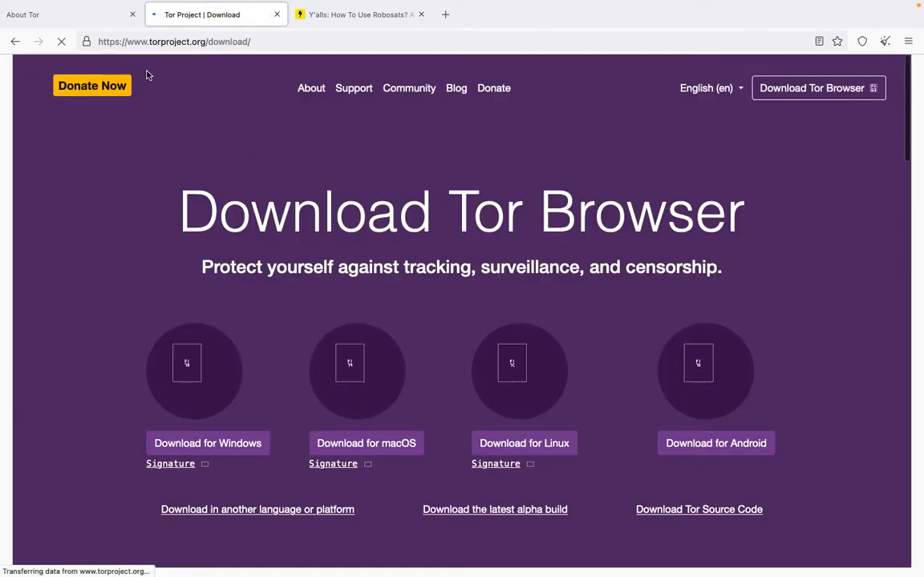
left_click(14, 41)
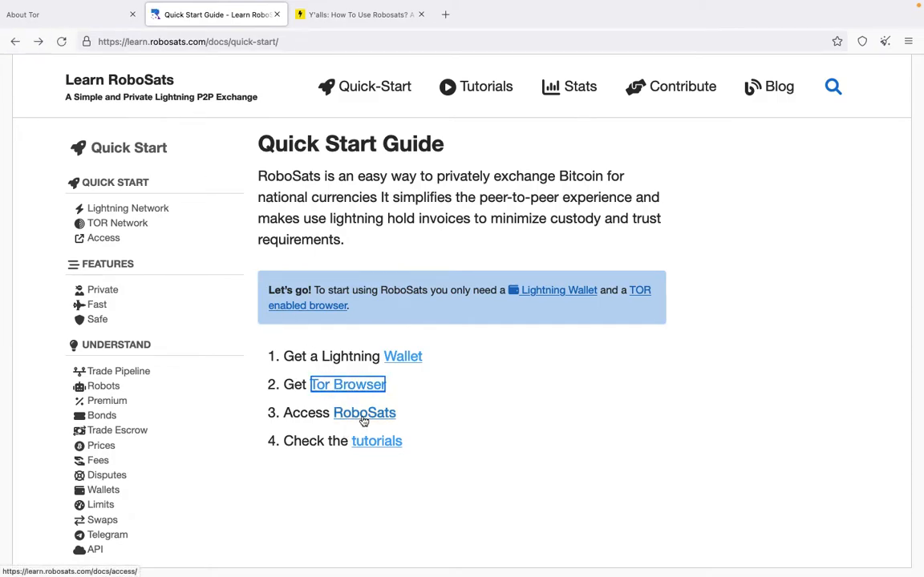
Step: Go to the guide's RoboSats access page and open the exchange through its onion address
left_click(364, 416)
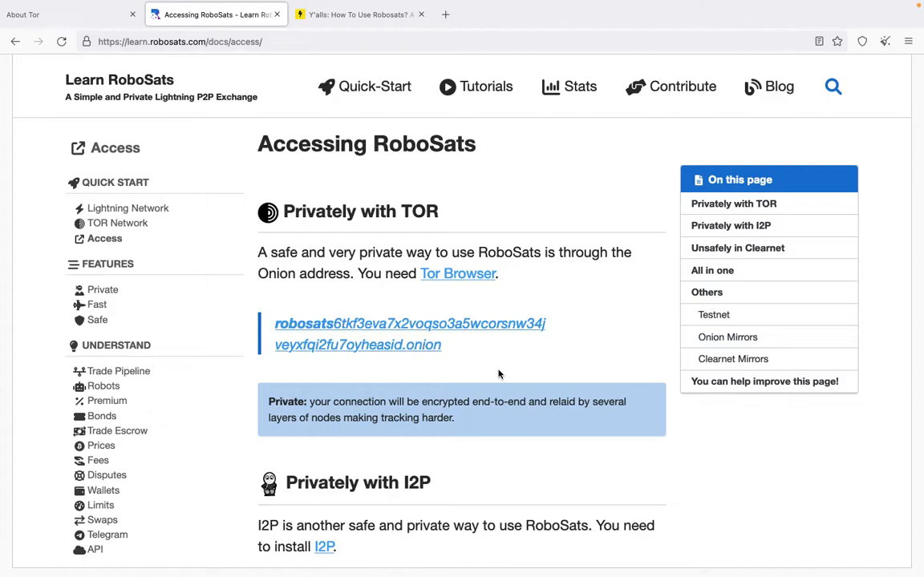
left_click_drag(443, 346, 273, 322)
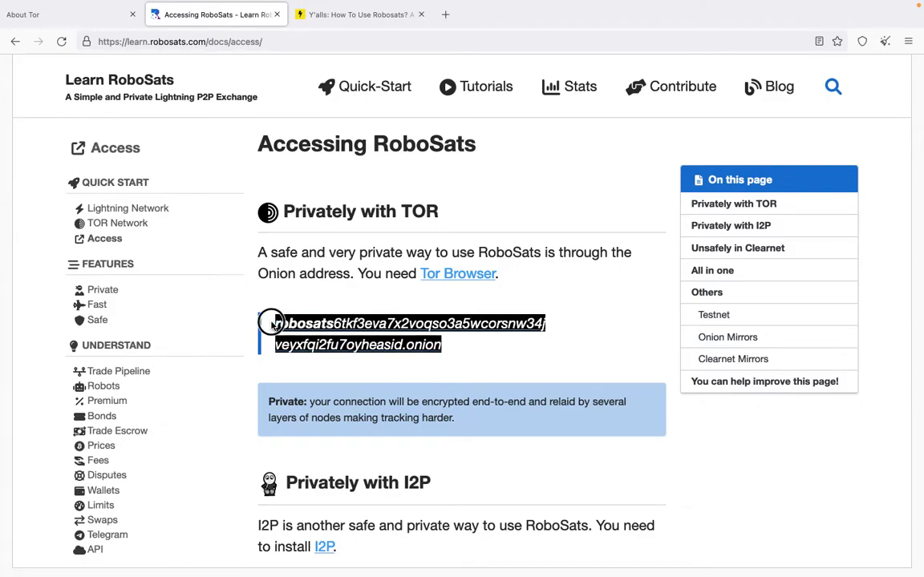
left_click(355, 324)
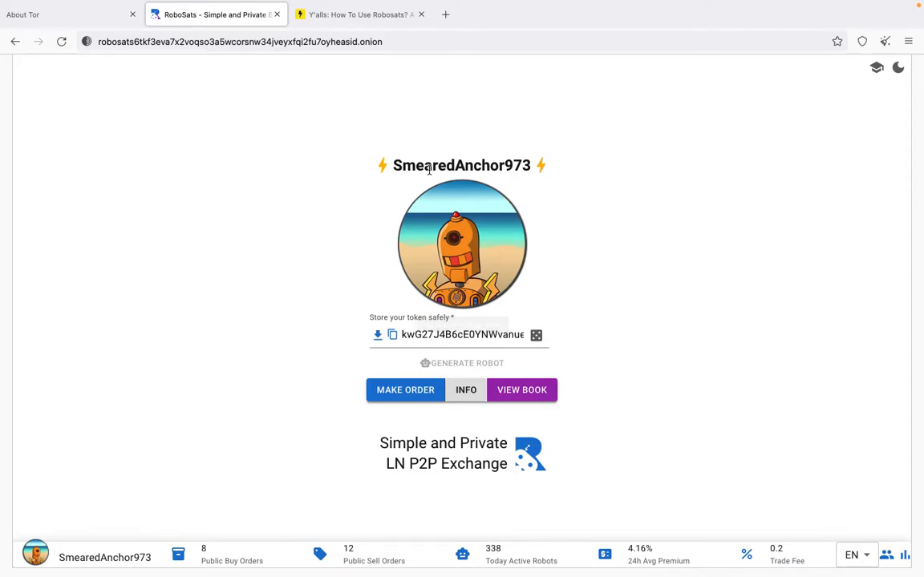
Step: Copy the generated robot's token to the clipboard and take the browser window out of full screen
left_click_drag(392, 166, 530, 170)
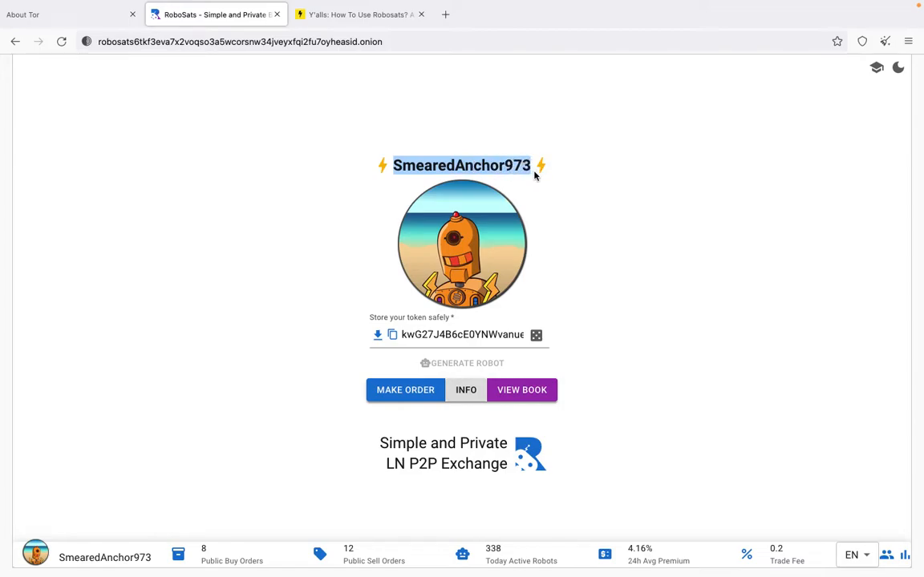
left_click(546, 273)
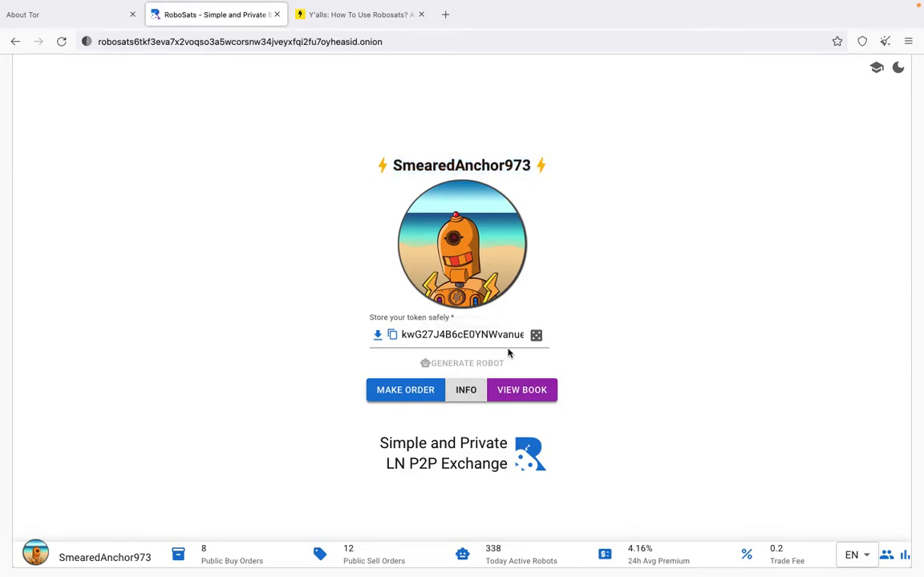
left_click(394, 336)
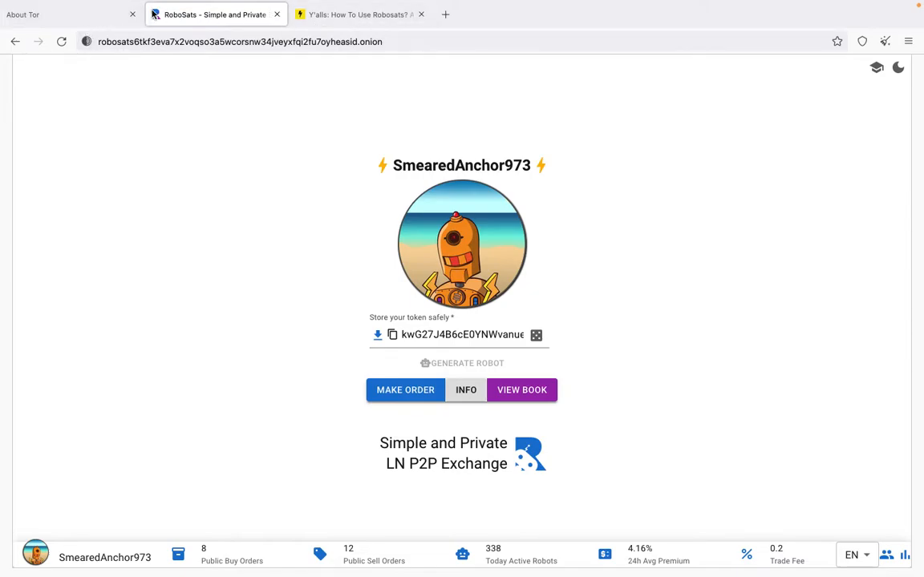
mouse_move(21, 5)
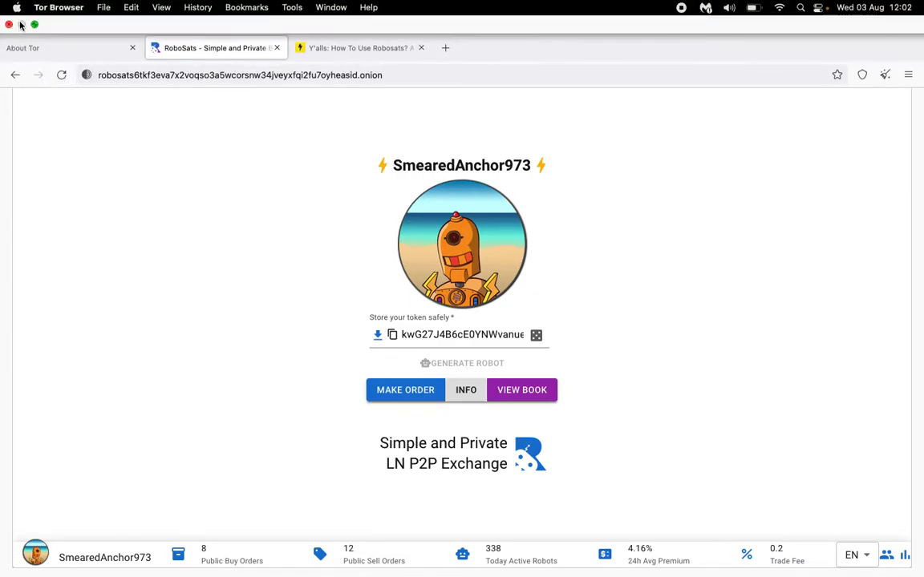
left_click(34, 25)
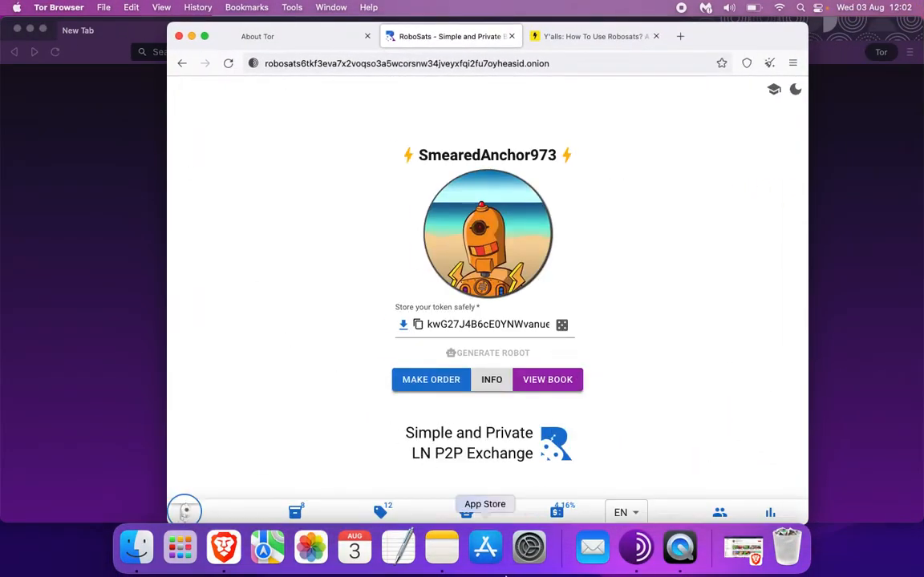
left_click(450, 552)
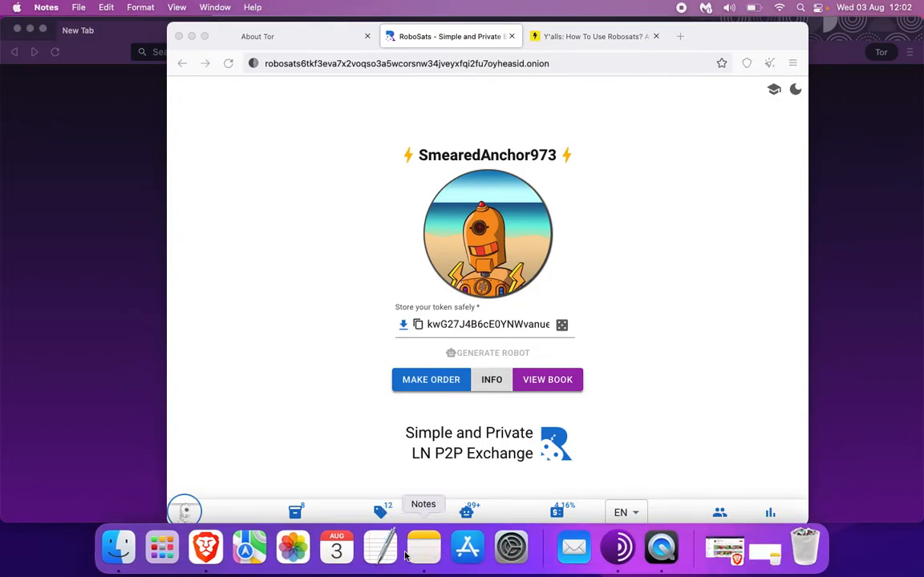
left_click(766, 549)
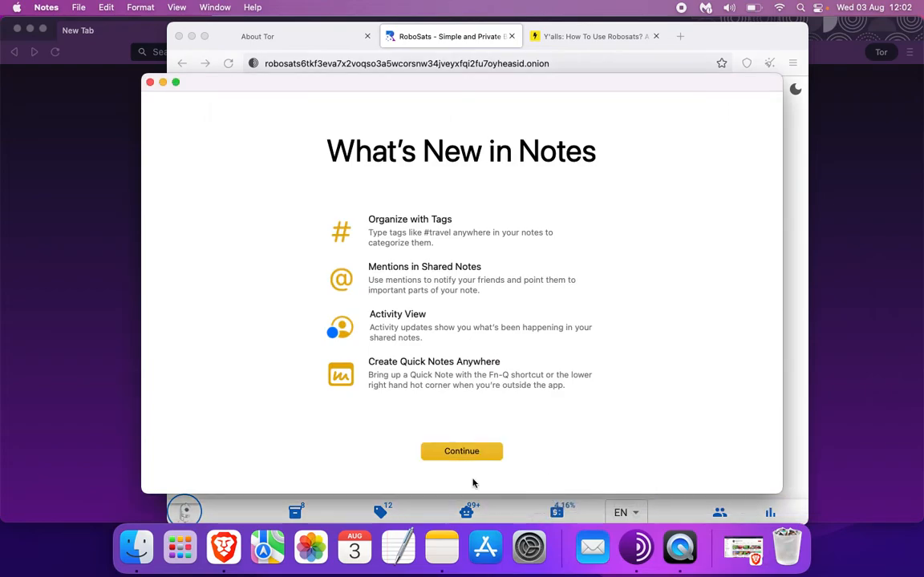
left_click(462, 452)
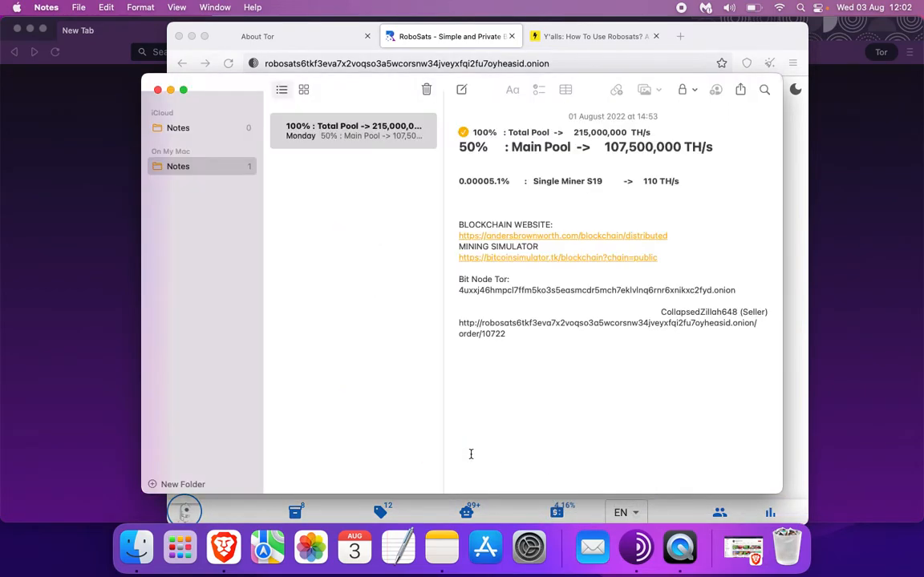
left_click(170, 89)
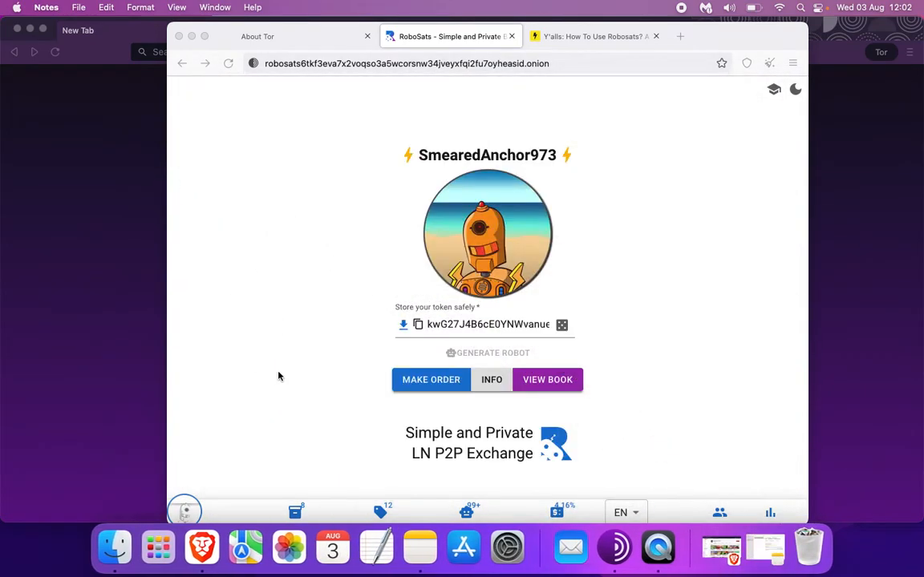
Step: Switch to TextEdit, paste the robot token into a new document, and minimise the document window
left_click(374, 559)
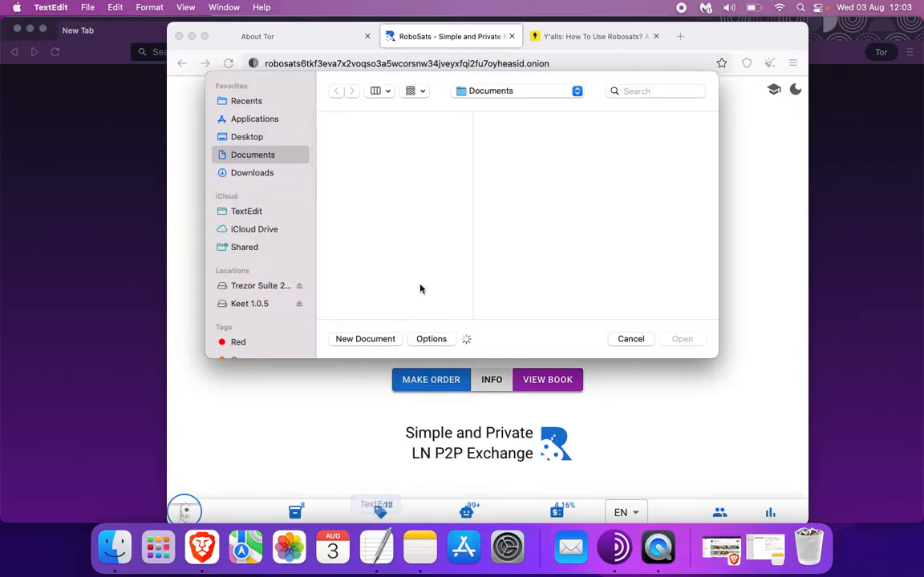
left_click(259, 139)
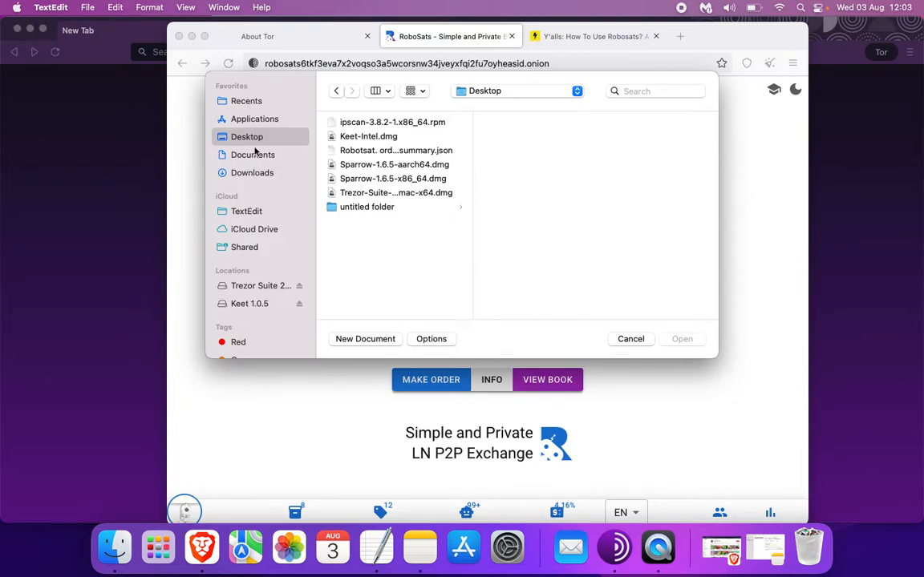
left_click(256, 101)
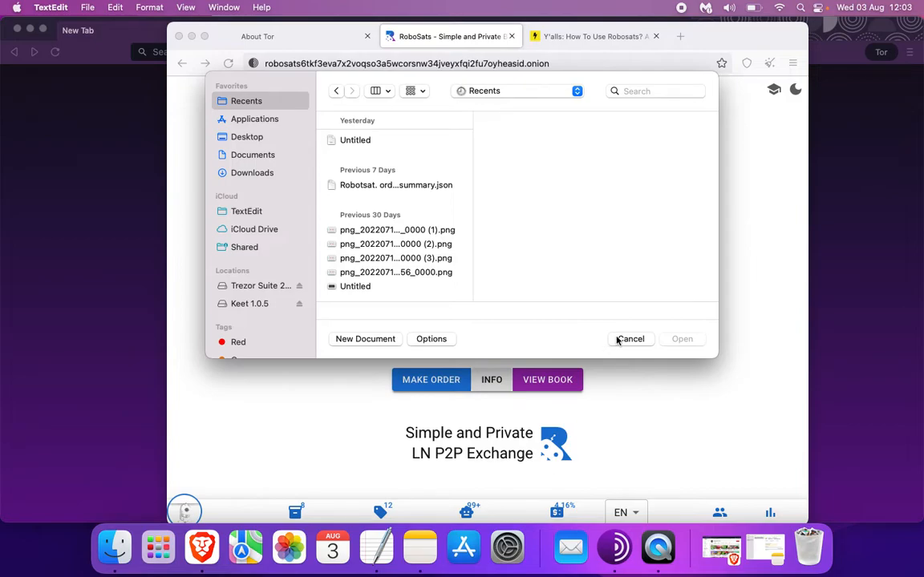
left_click(365, 338)
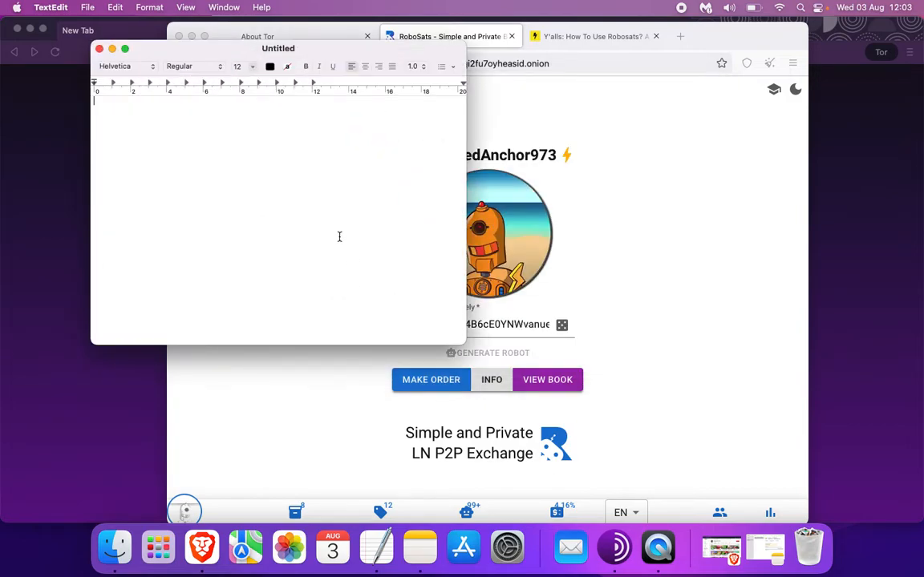
key("super+v")
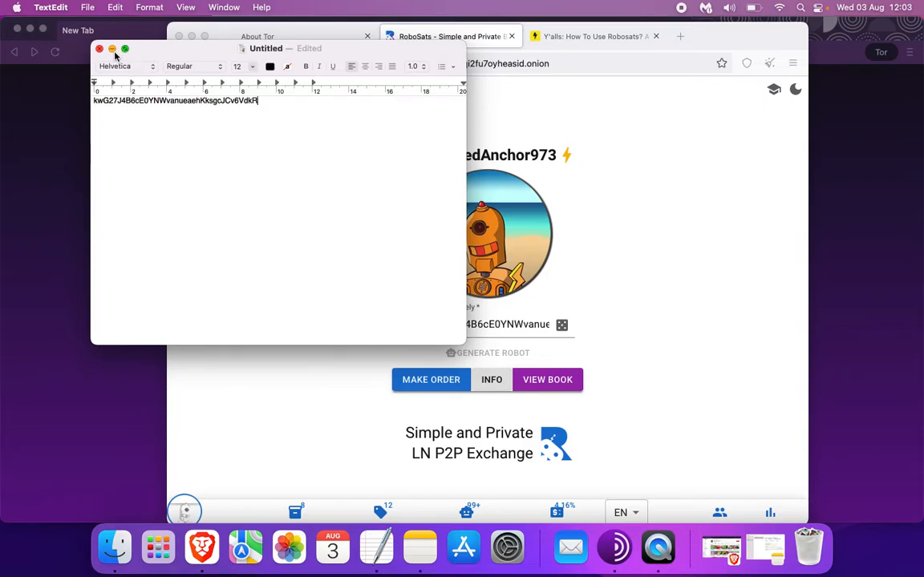
left_click_drag(145, 58, 153, 152)
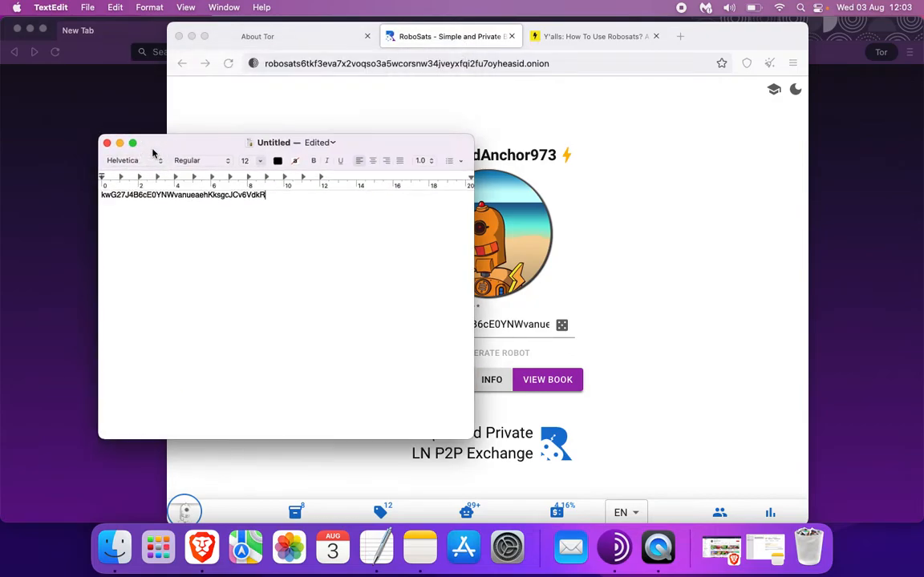
left_click(120, 143)
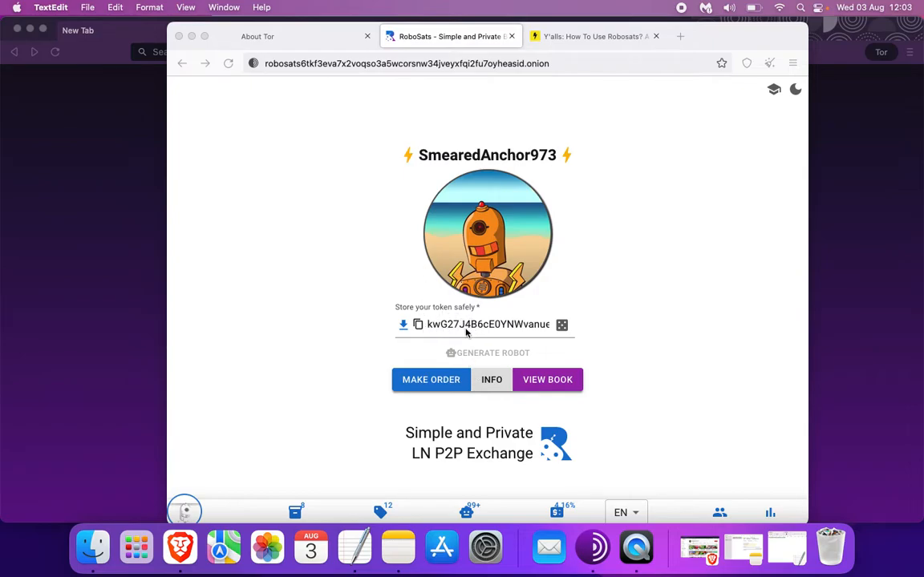
Step: Open the RoboSats order book, filter it to selling BTC, and check the payment methods of the listed buyers
left_click(510, 326)
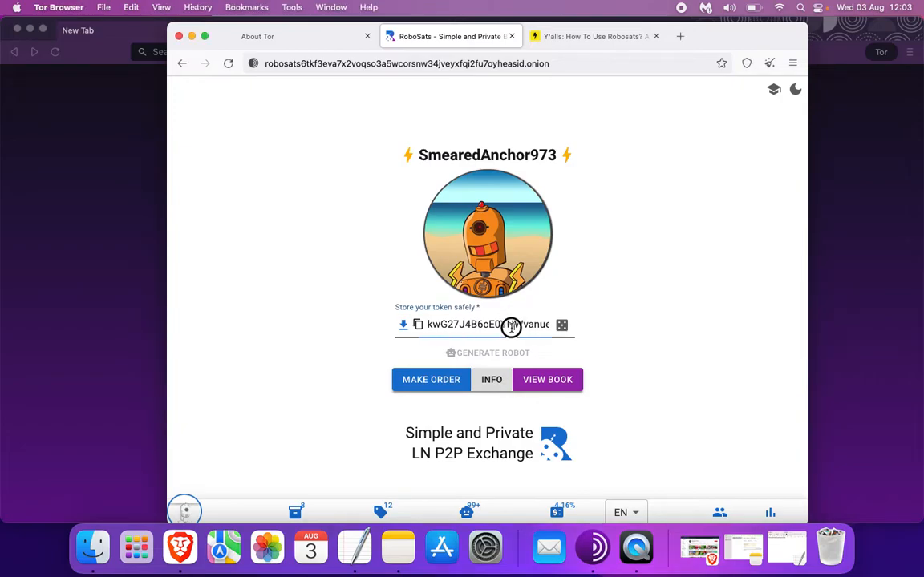
double_click(511, 326)
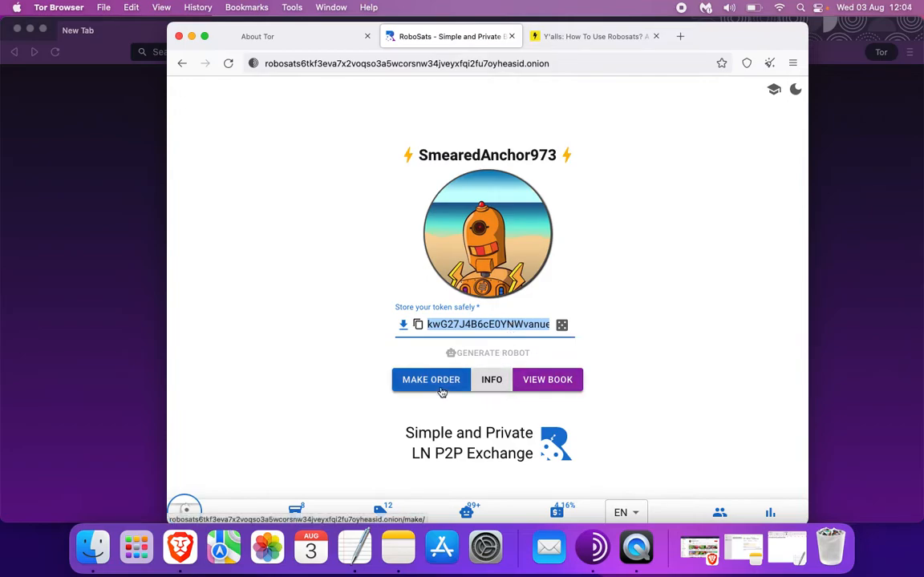
left_click(542, 392)
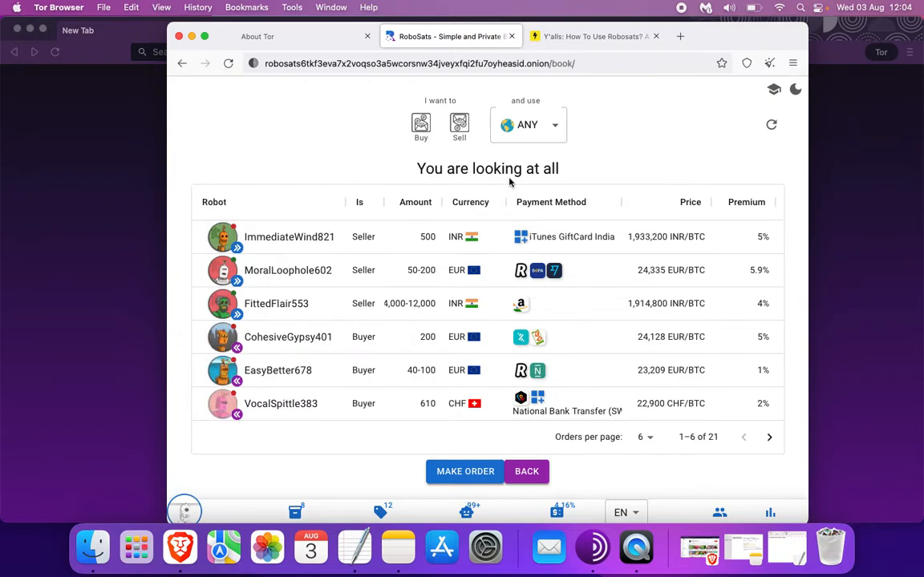
left_click(460, 126)
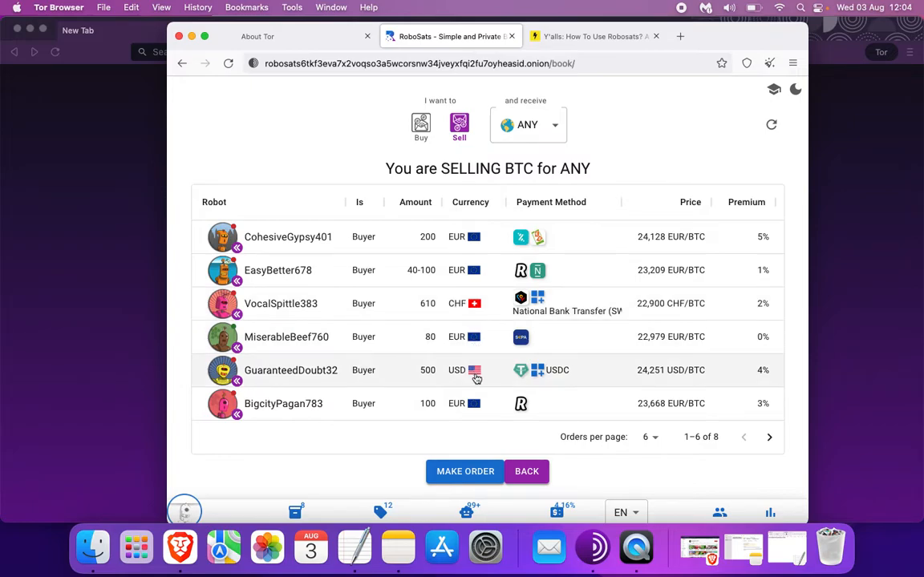
mouse_move(535, 239)
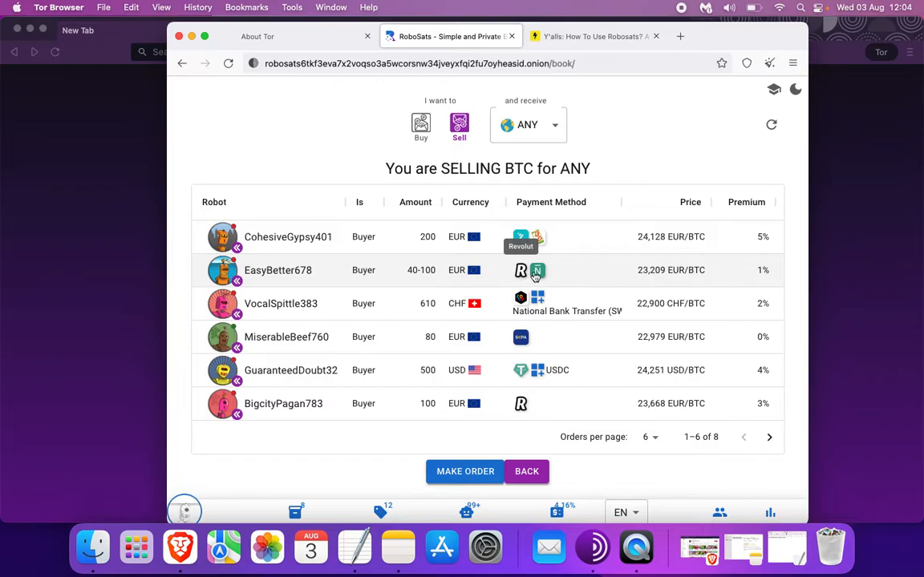
mouse_move(539, 275)
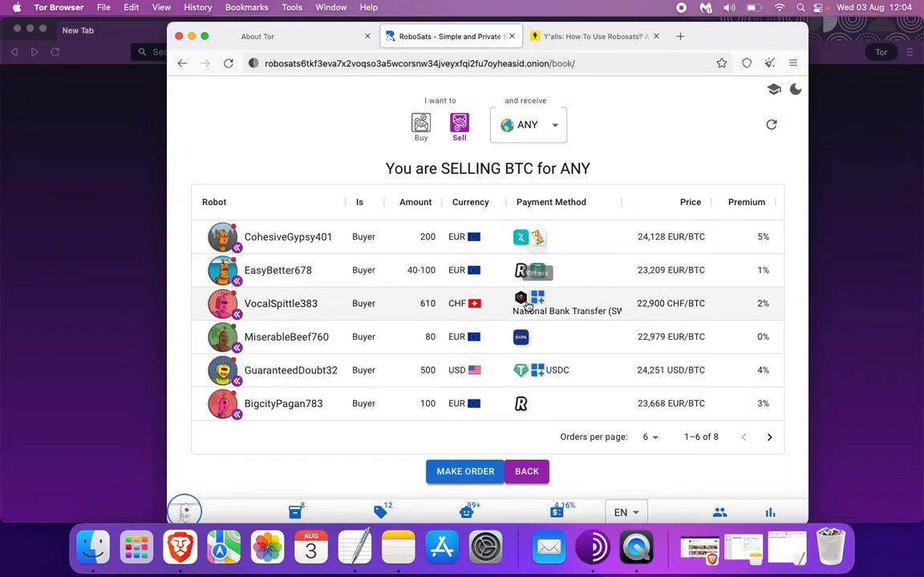
Step: Check the accepted payment methods of the remaining CHF, EUR and USD buyers in the order book
mouse_move(521, 303)
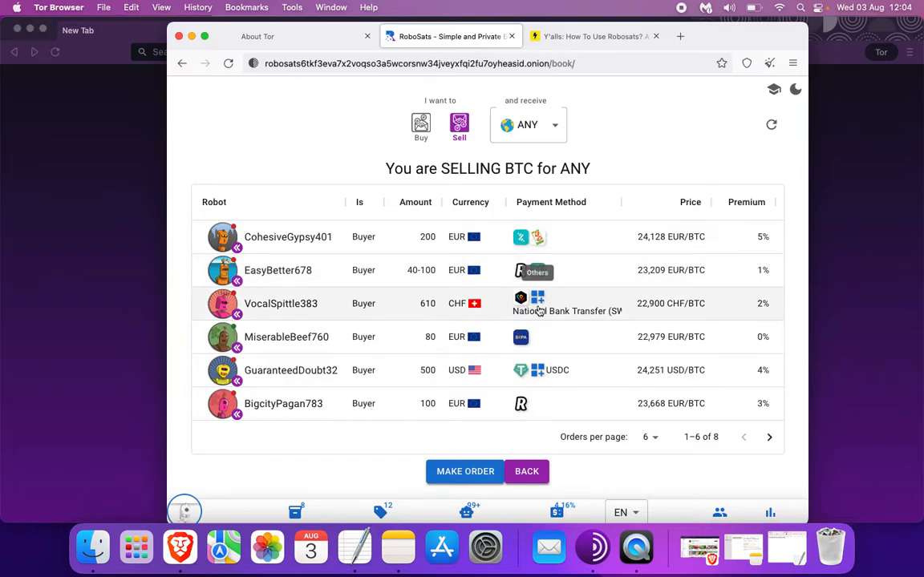
mouse_move(521, 339)
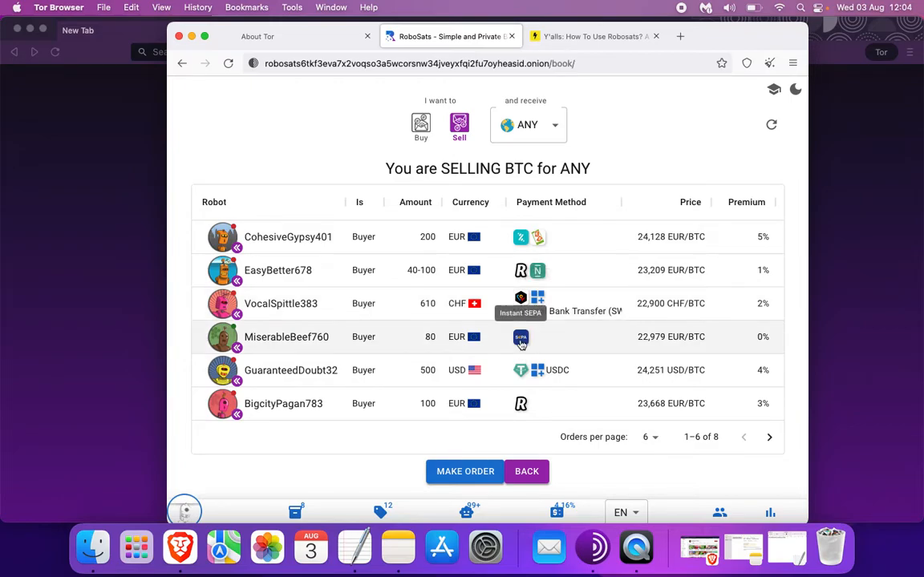
mouse_move(521, 375)
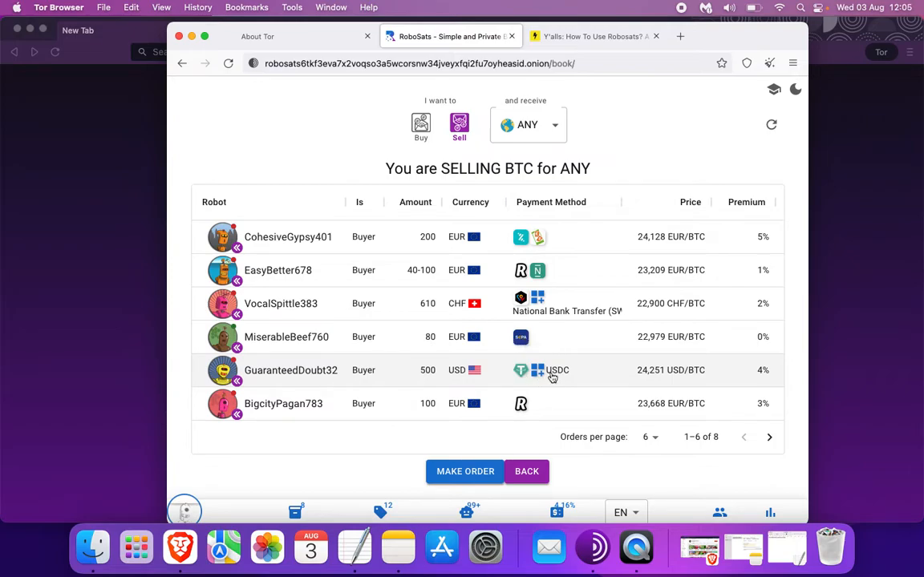
mouse_move(522, 409)
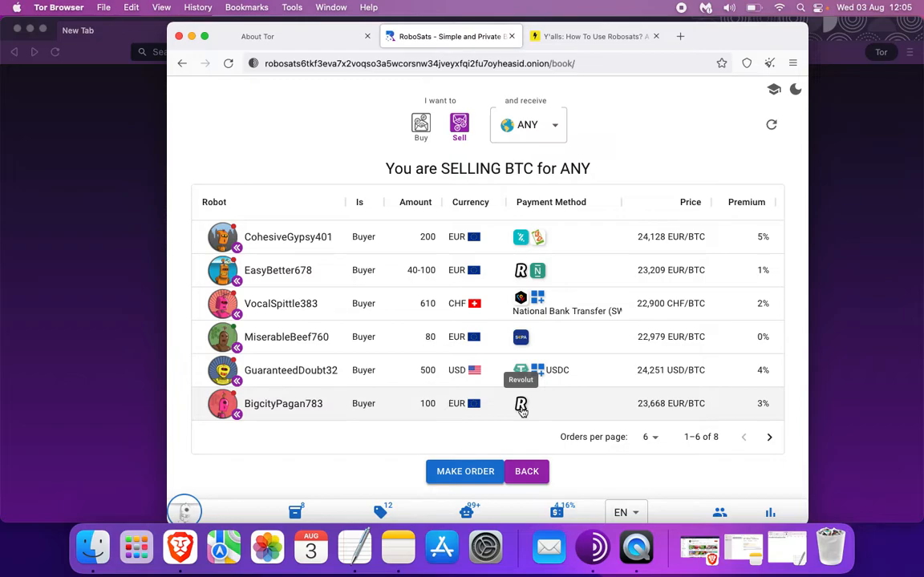
Step: Filter the order book to buying BTC, reopening it from the robot page, and examine the second page of sellers
left_click(423, 130)
left_click(462, 133)
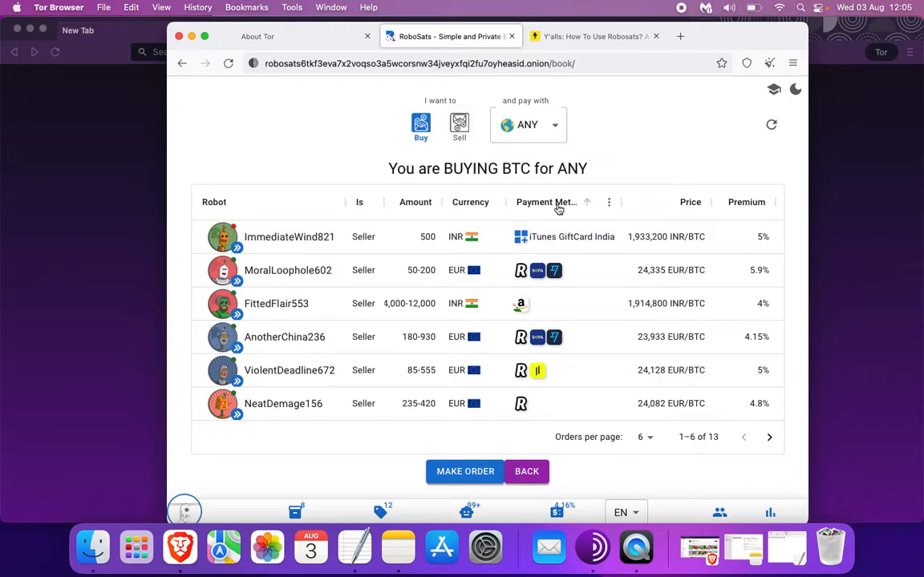
left_click(527, 473)
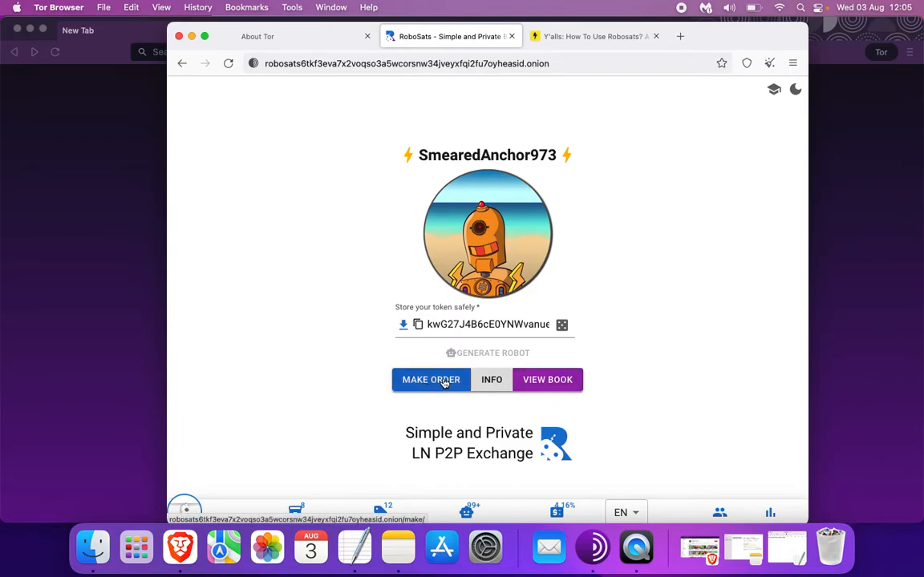
left_click(548, 381)
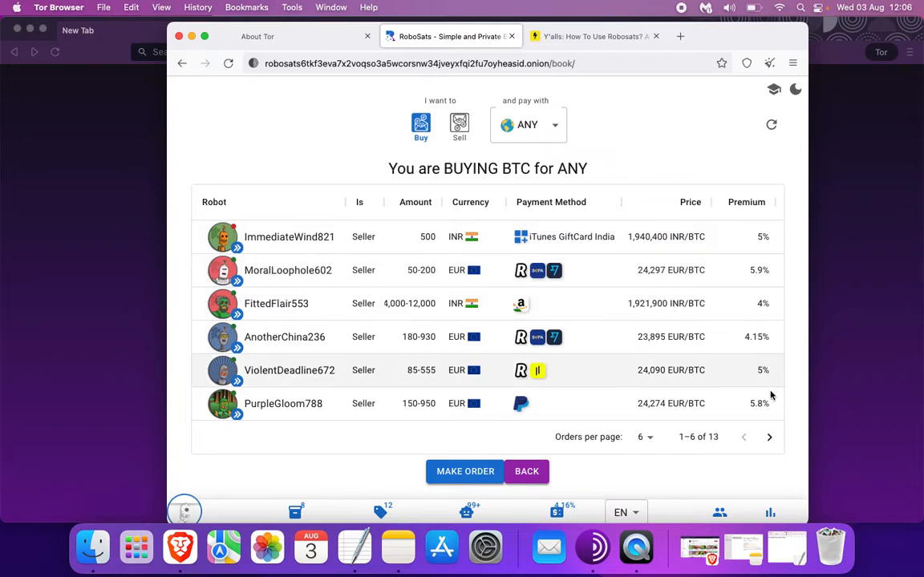
left_click(769, 438)
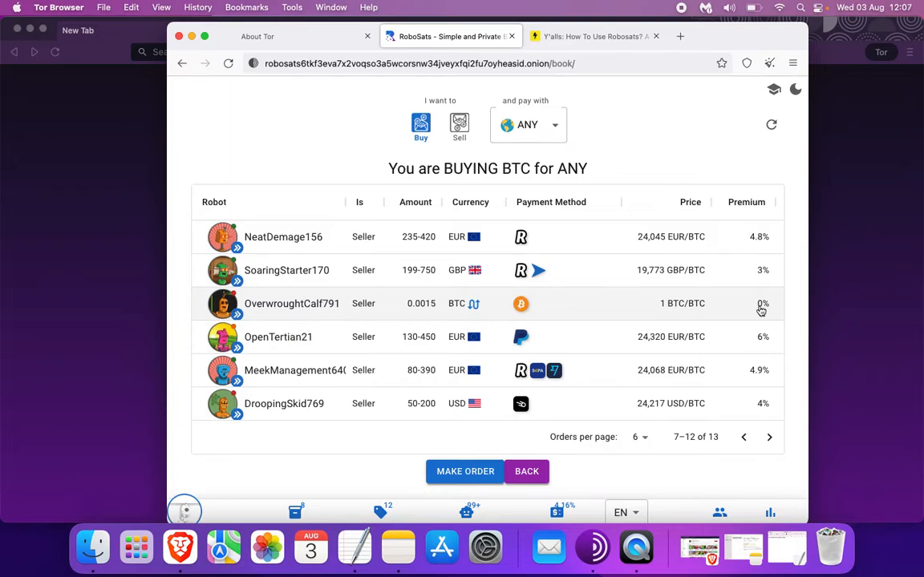
mouse_move(526, 309)
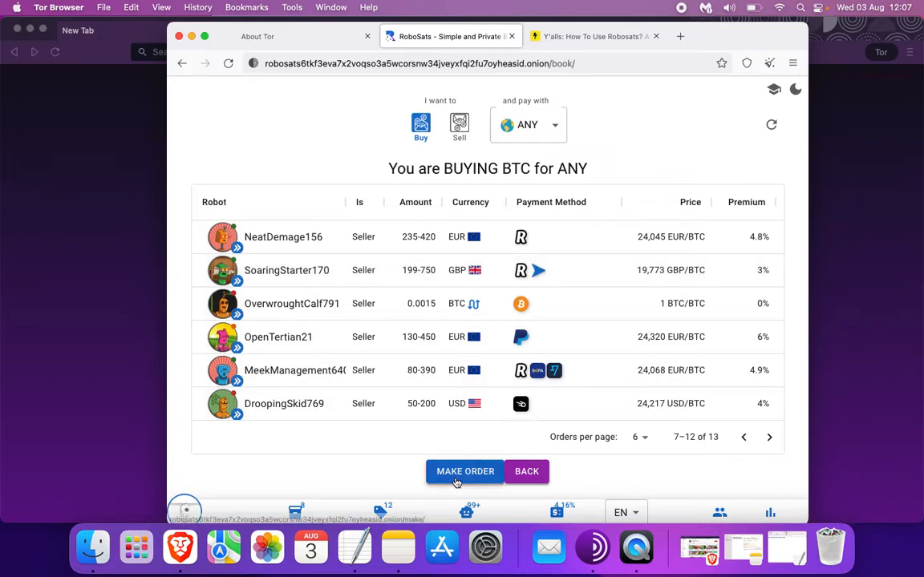
Step: Filter the book to selling BTC and take the 20-80 EUR buyer's order at 0% premium for 20 EUR, accepting that the maker is away
left_click(460, 128)
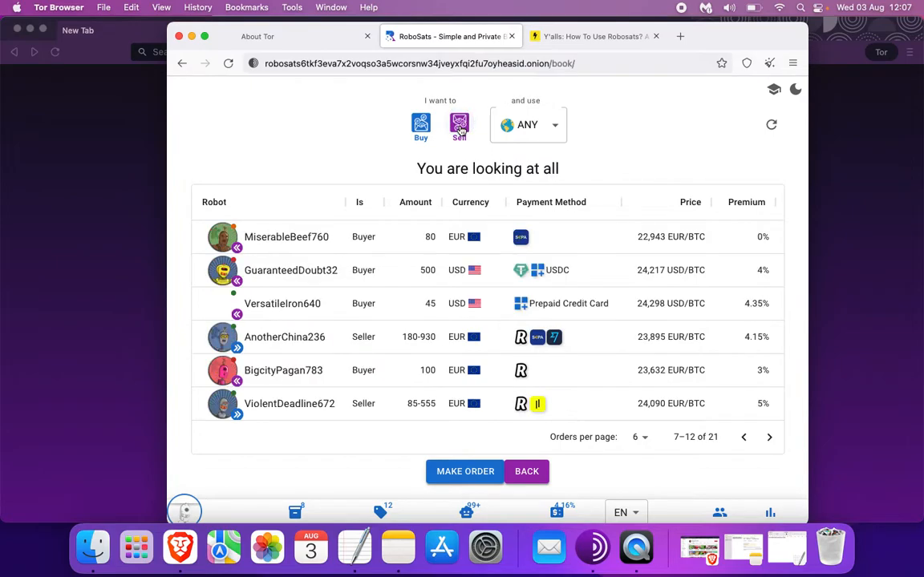
left_click(418, 130)
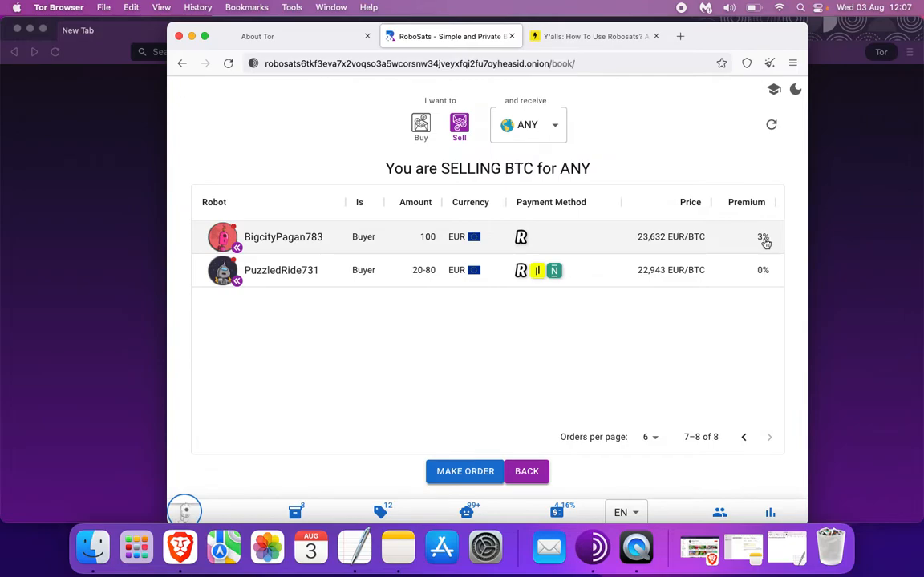
left_click(754, 278)
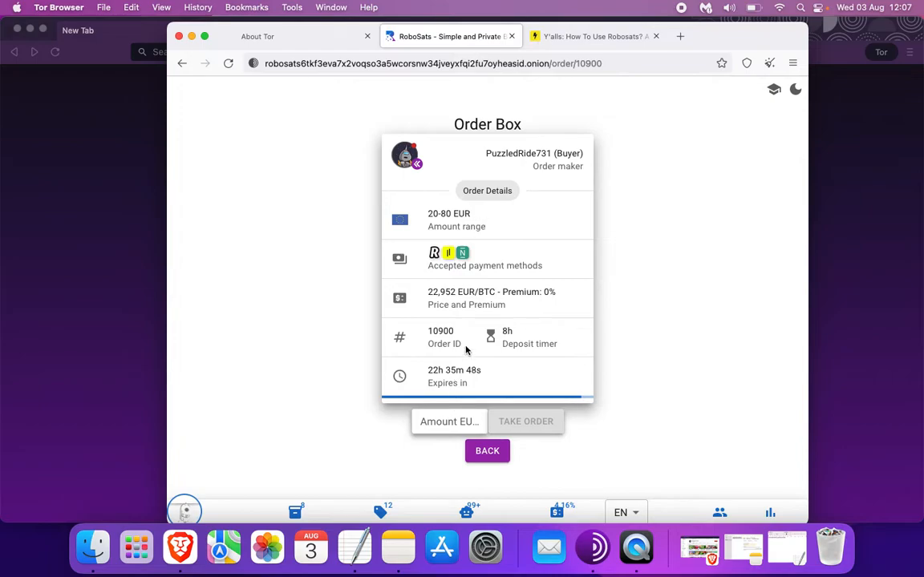
left_click(462, 419)
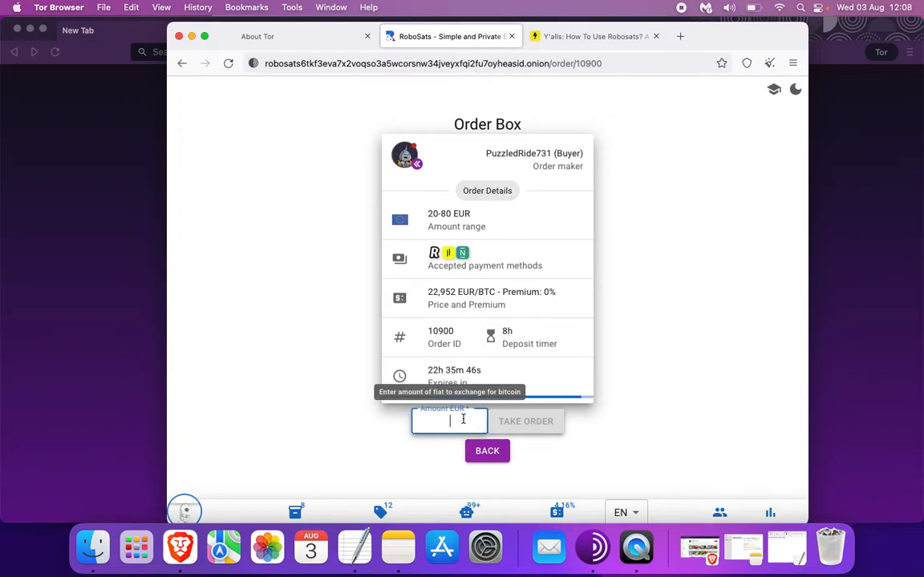
type("20")
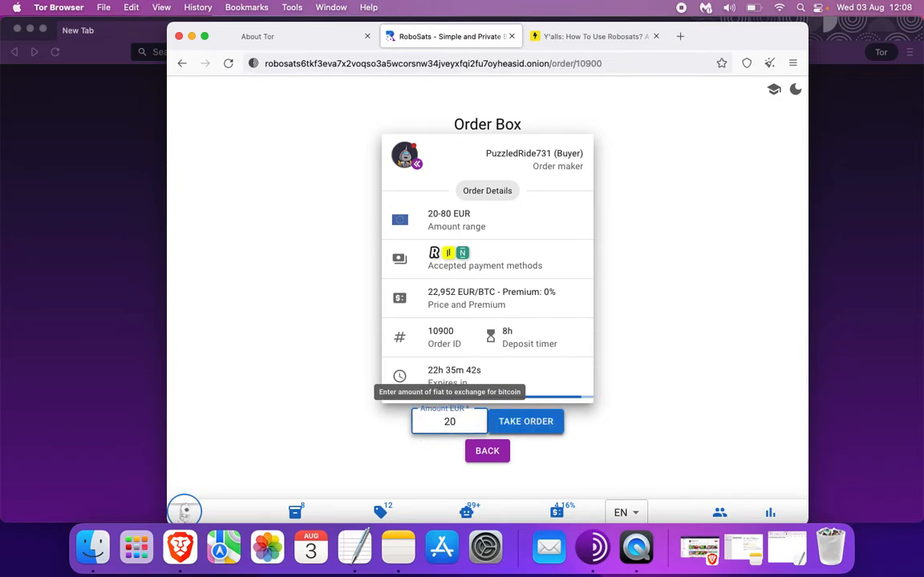
left_click(556, 427)
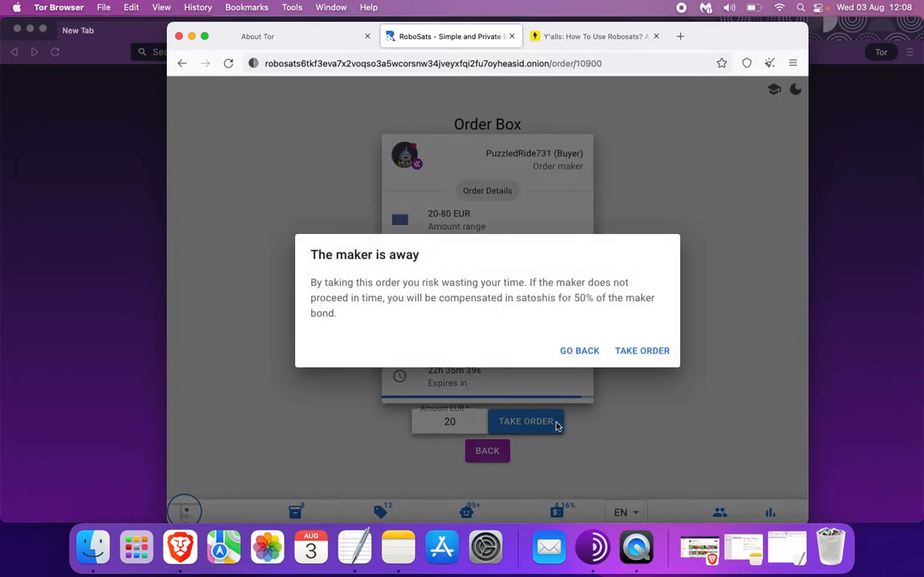
left_click(650, 357)
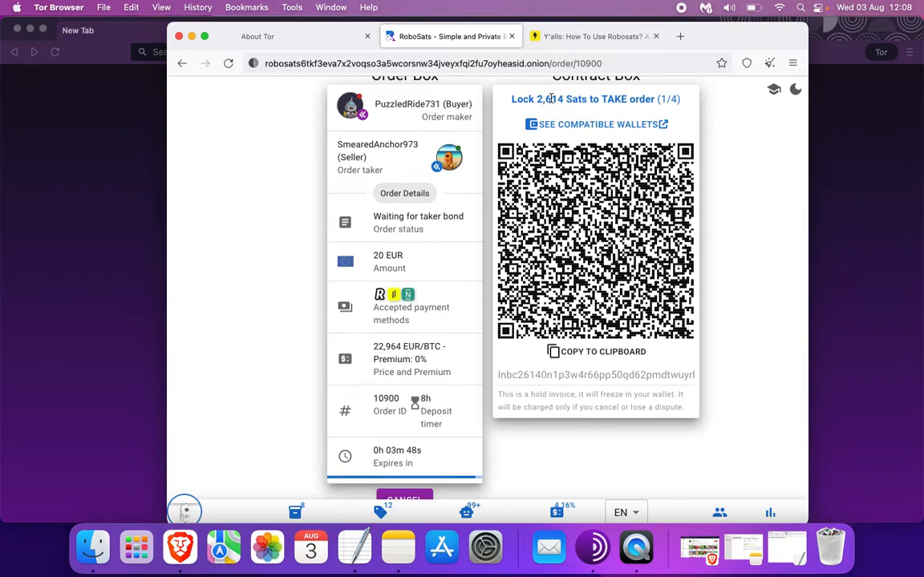
Step: Examine the required taker bond, order amount and maker of the taken order with the browser window in full screen
left_click_drag(537, 98, 565, 103)
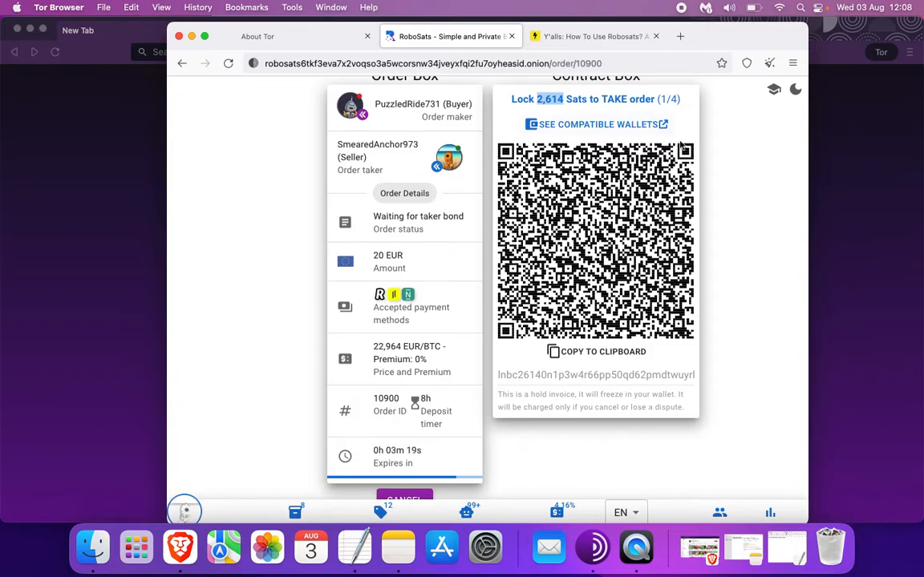
left_click(726, 173)
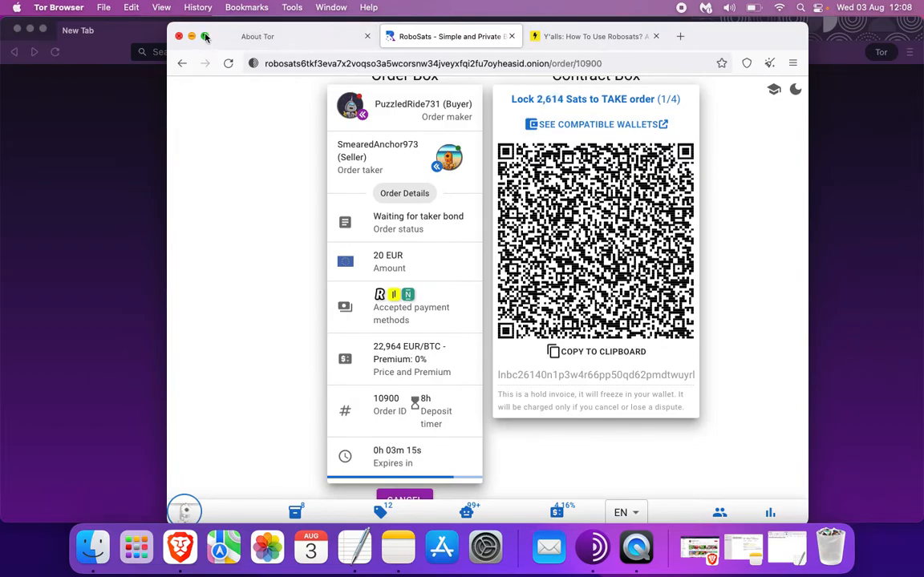
left_click(206, 37)
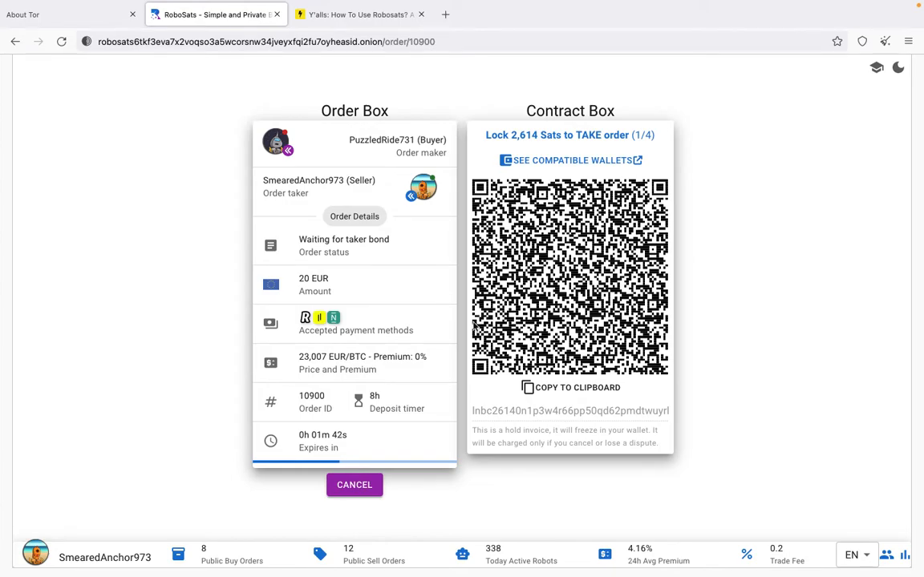
left_click(331, 286)
left_click_drag(332, 286, 295, 282)
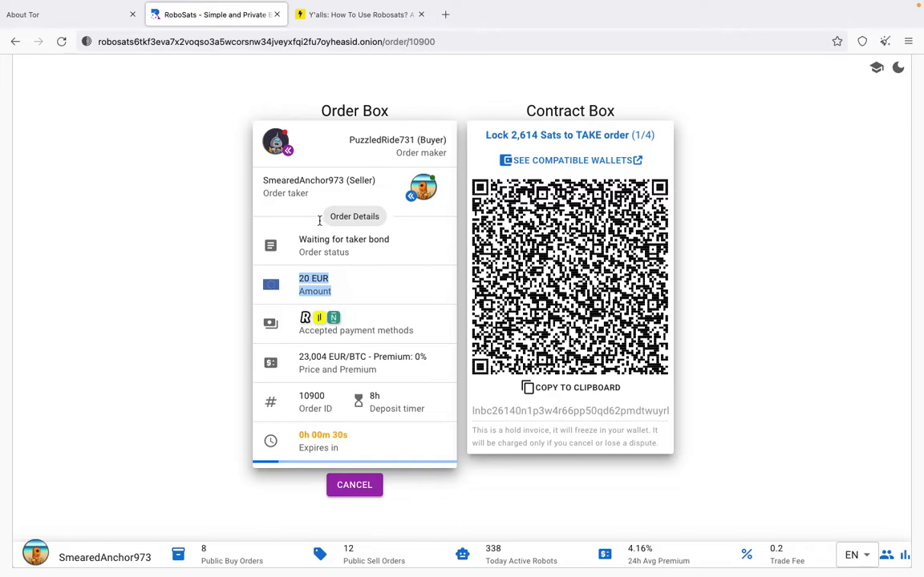
left_click_drag(350, 140, 406, 141)
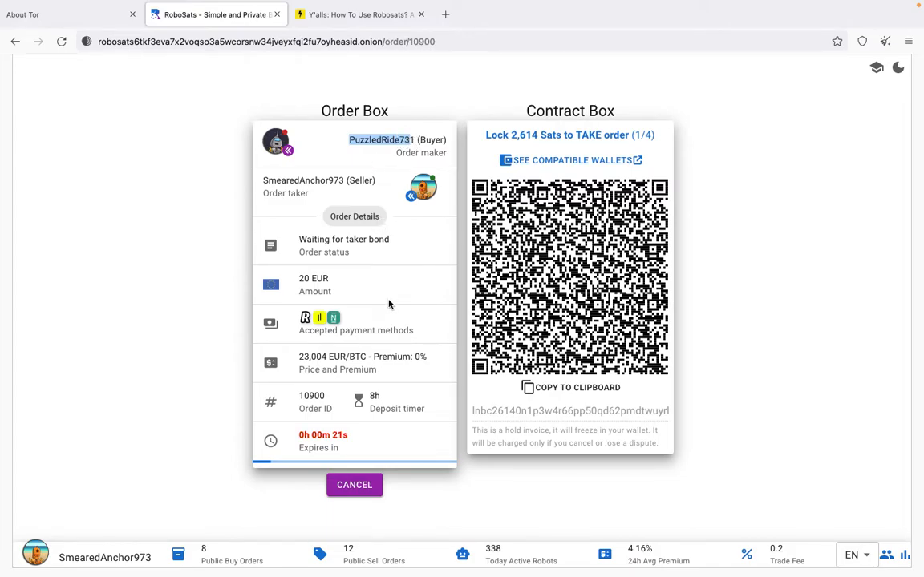
Step: Cancel the 20 EUR order and return to the order book
left_click(360, 485)
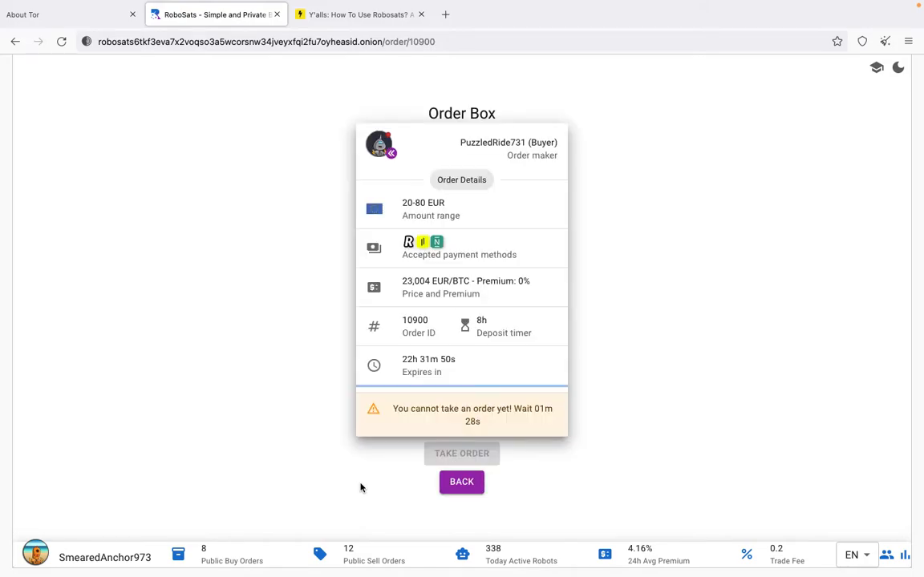
left_click(470, 487)
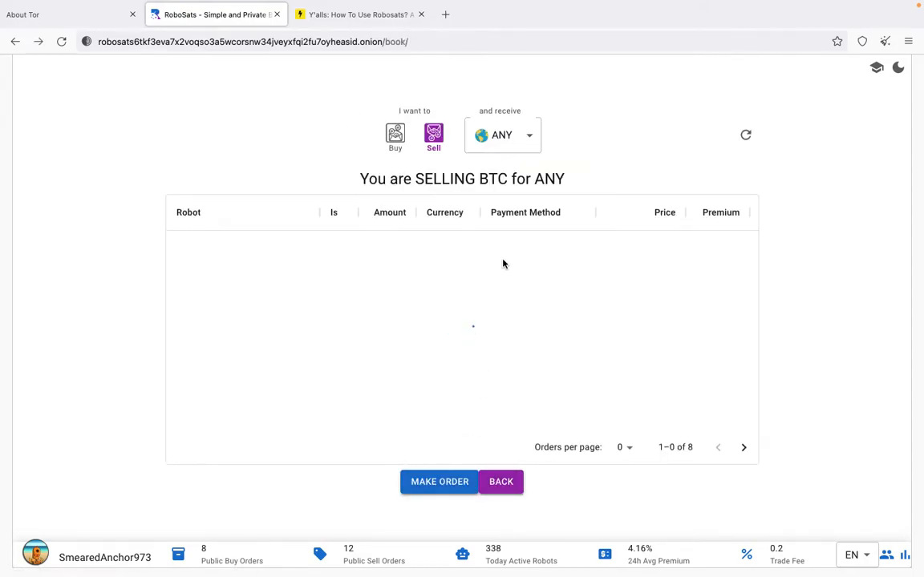
Step: Filter the order book to buying BTC and try to open the 0.0015 BTC swap offer from the second page
left_click(400, 137)
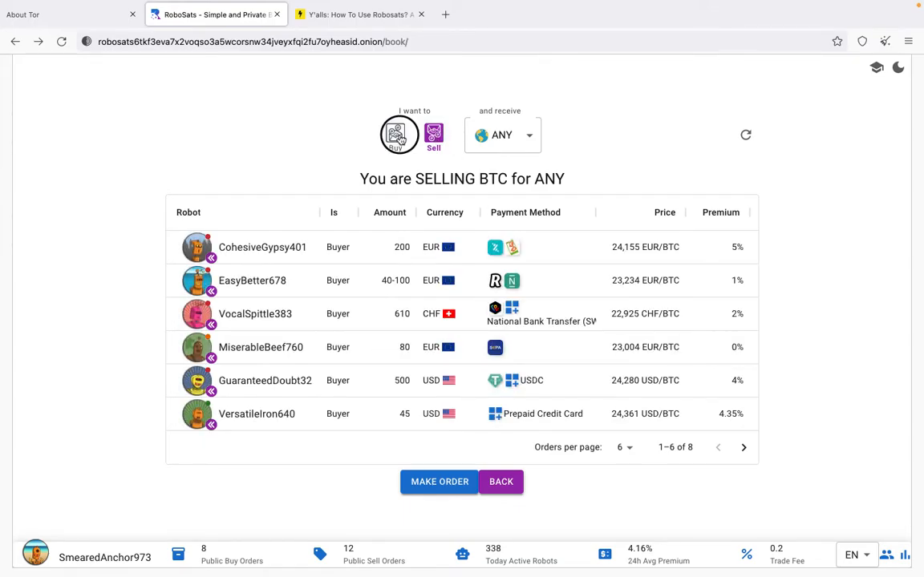
left_click(433, 146)
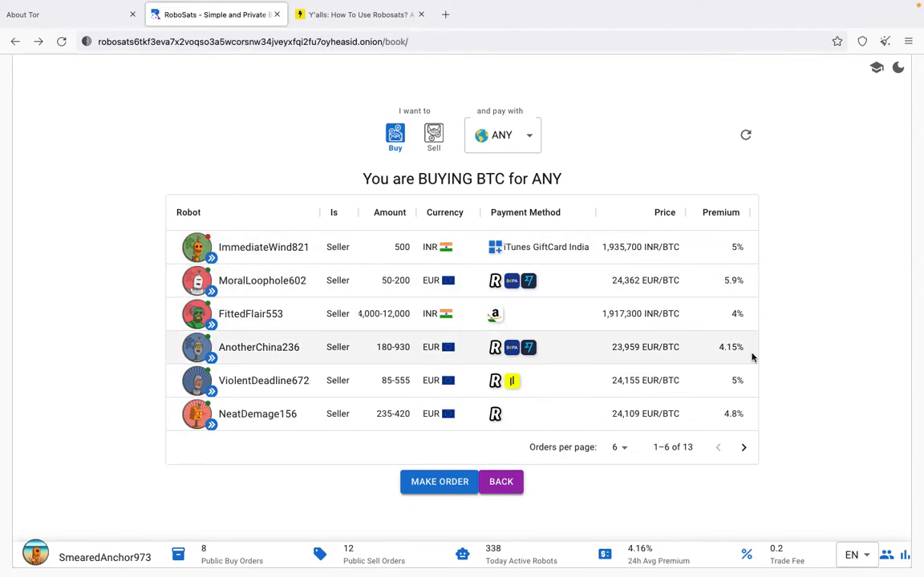
left_click(744, 448)
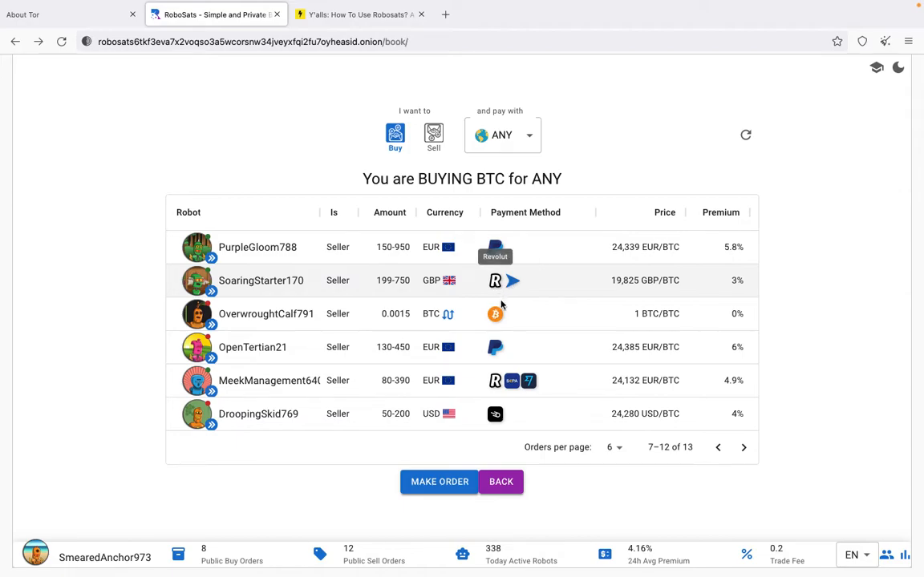
left_click(742, 323)
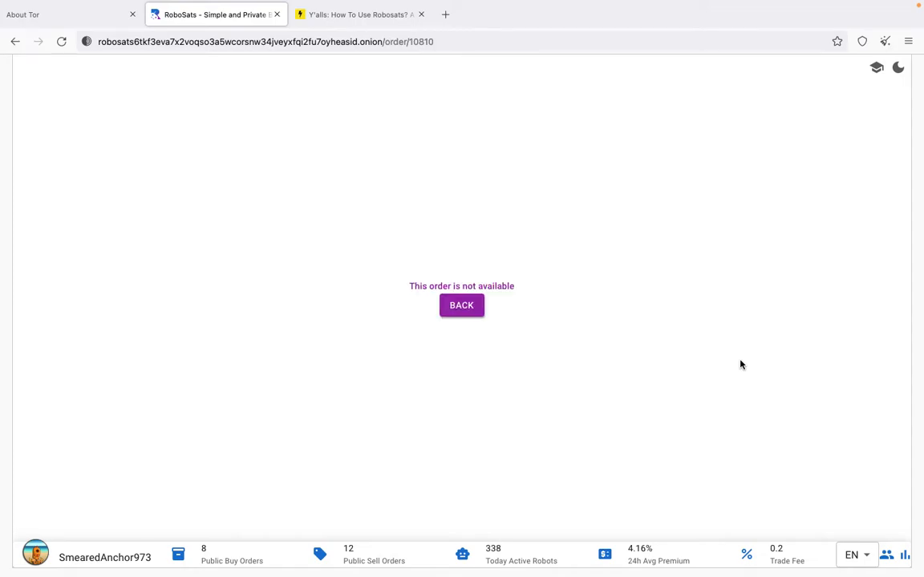
left_click(462, 307)
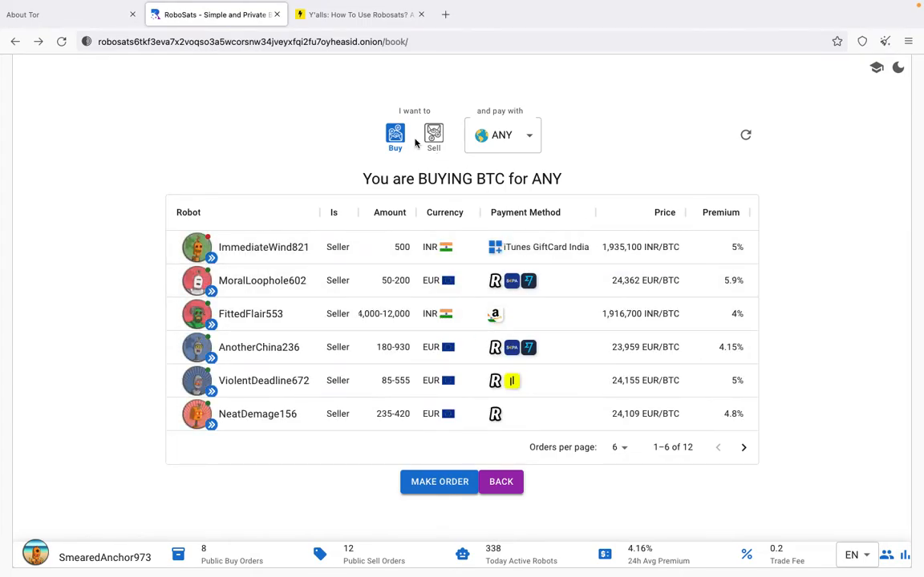
Step: Take the 199-750 GBP seller's order at 3% premium from the second page for 200 GBP
left_click(745, 448)
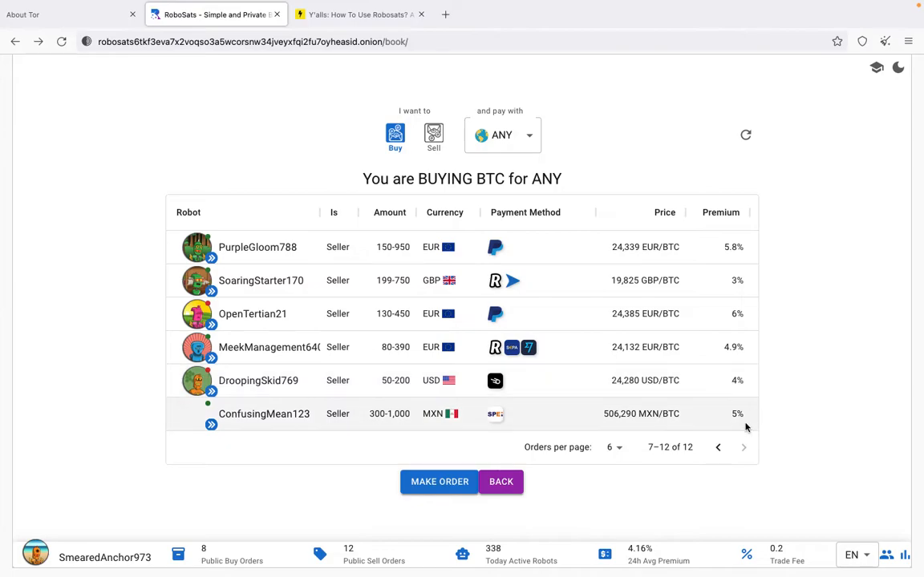
left_click(739, 288)
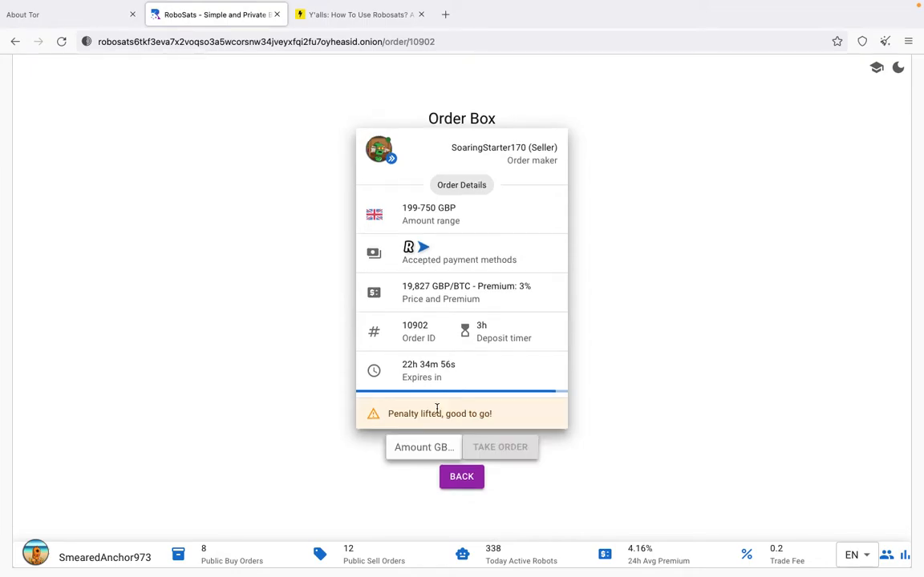
left_click(428, 450)
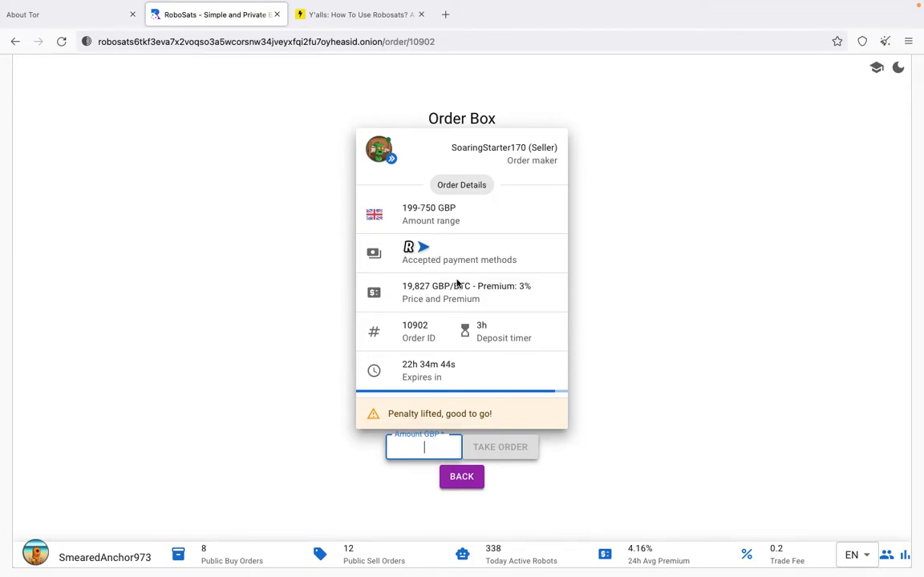
type("200")
left_click(508, 451)
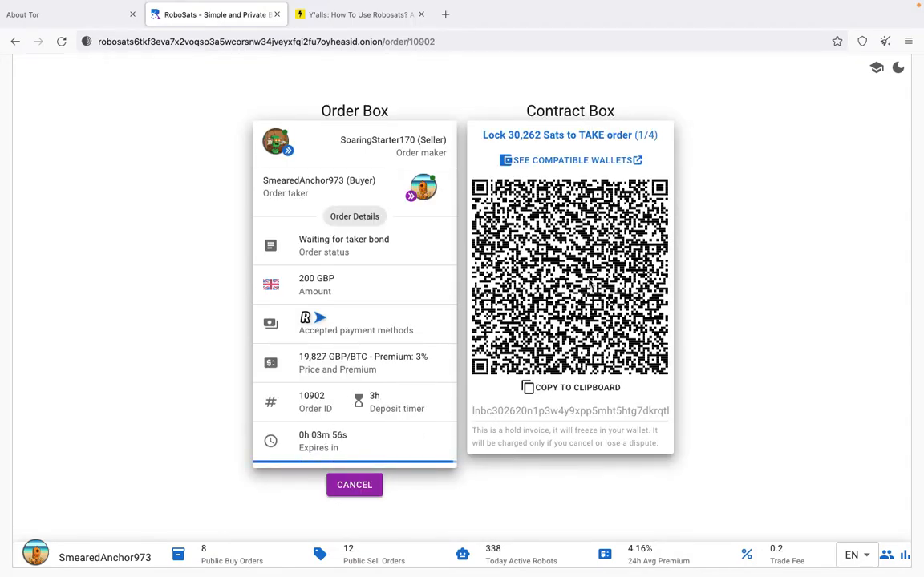
Step: Highlight the bond amount to lock, then cancel the 200 GBP order and go back to the order book
left_click_drag(510, 136, 543, 134)
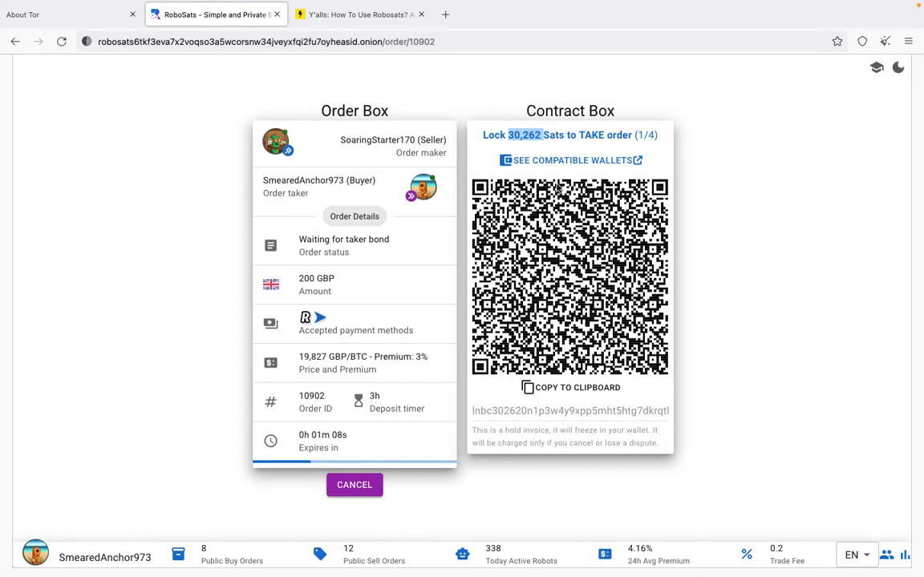
left_click(355, 485)
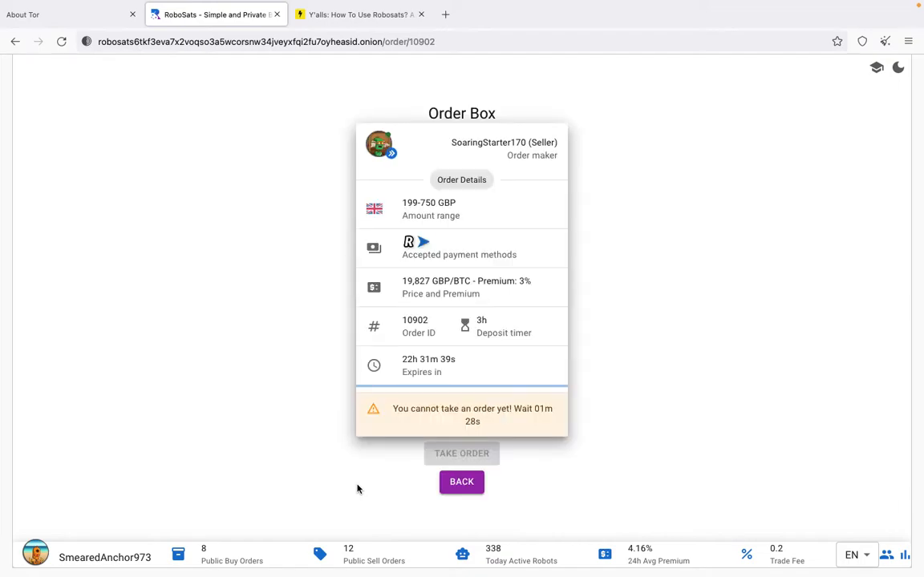
left_click(465, 483)
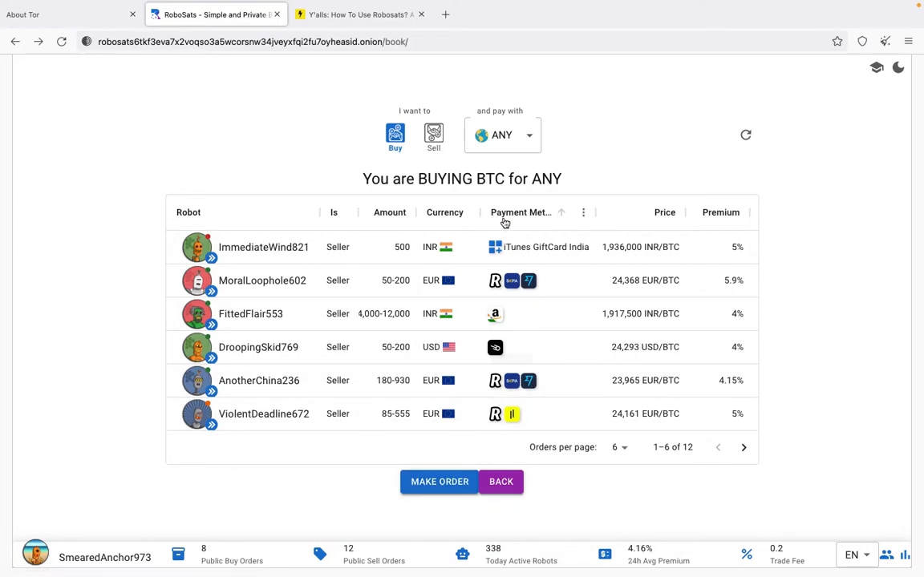
Step: Show both buy and sell orders in the book and look through the selectable currencies, keeping ANY
left_click(433, 135)
left_click(483, 145)
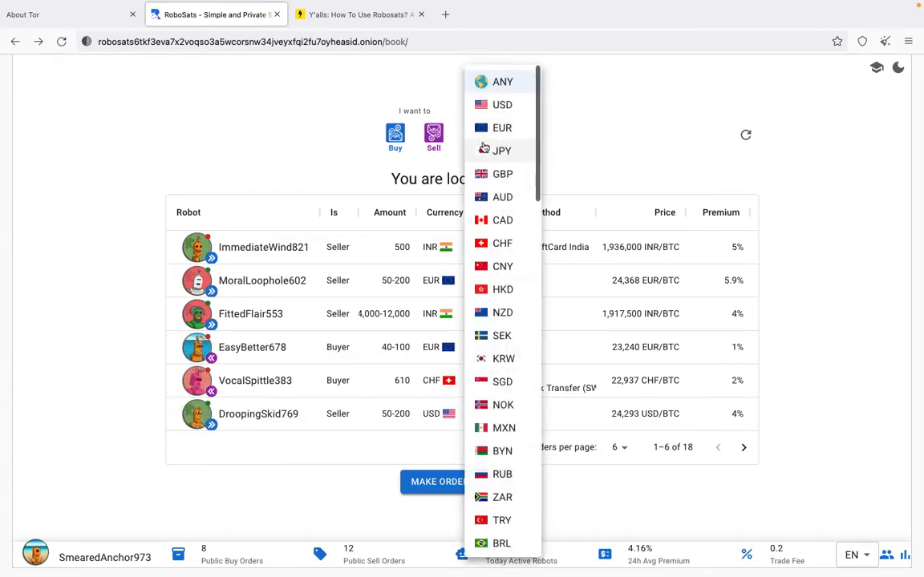
left_click(571, 140)
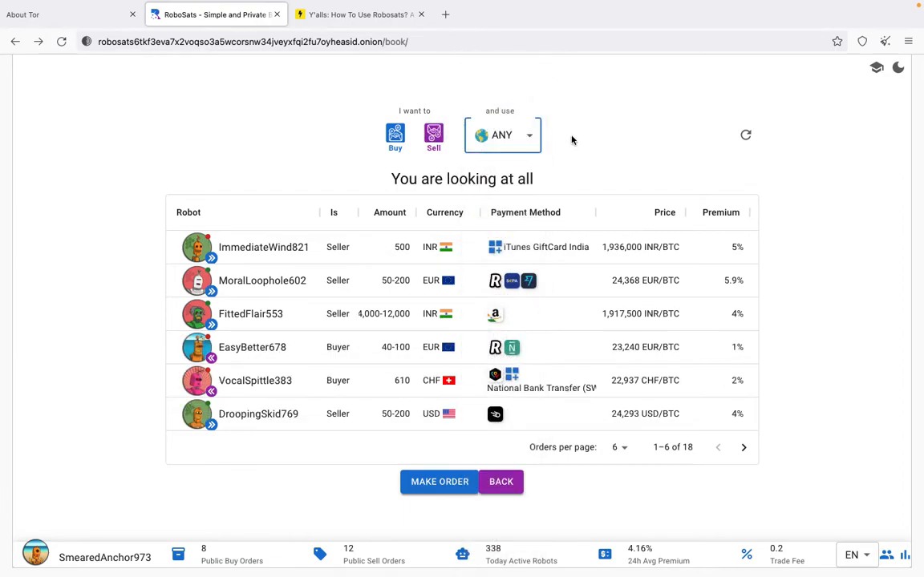
left_click(505, 148)
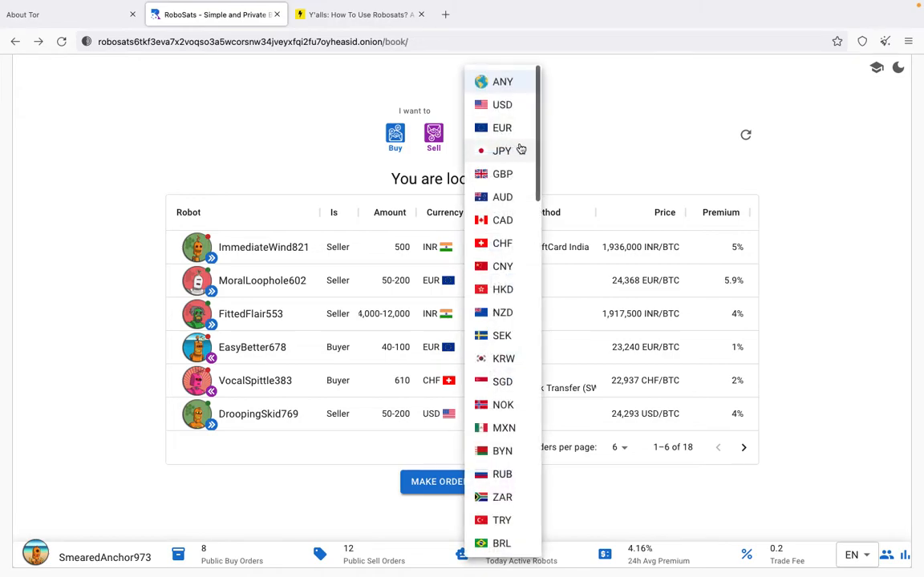
left_click_drag(534, 151, 536, 121)
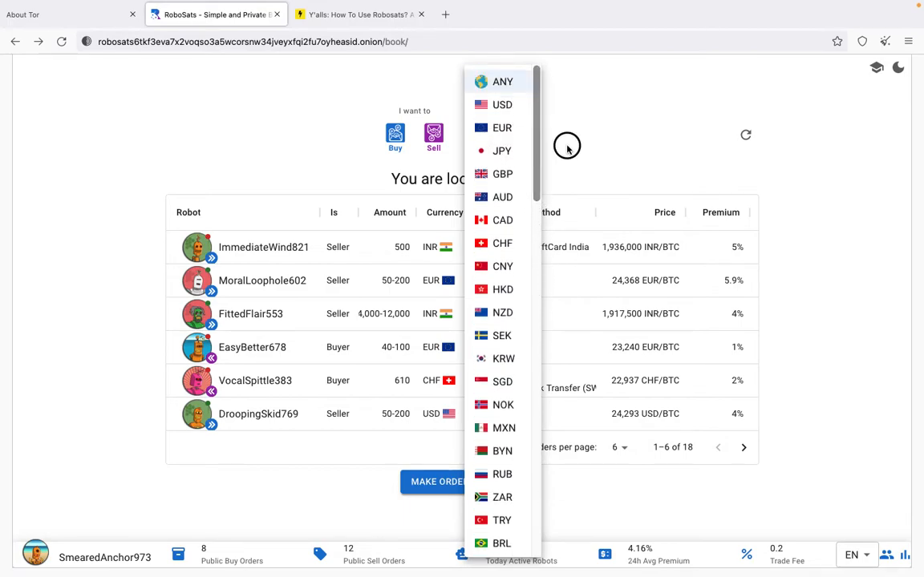
left_click(567, 146)
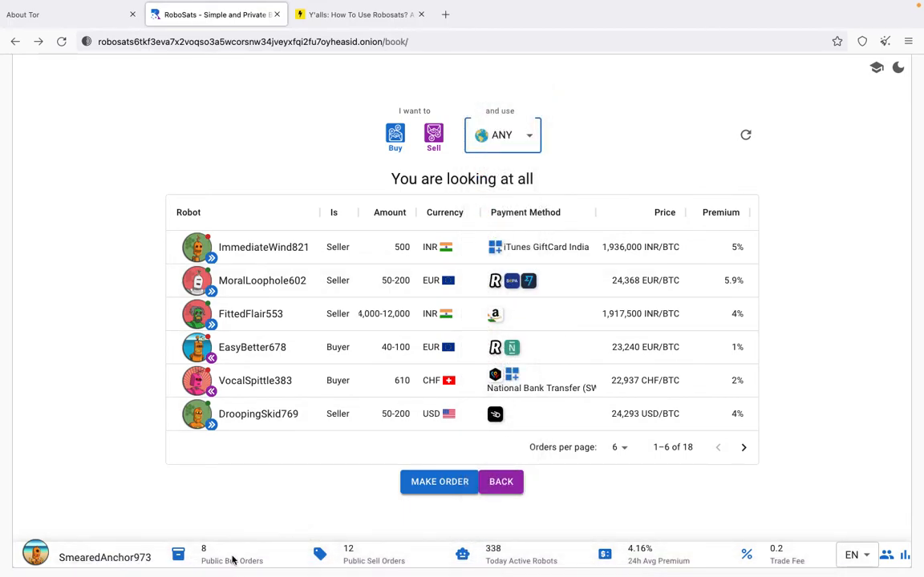